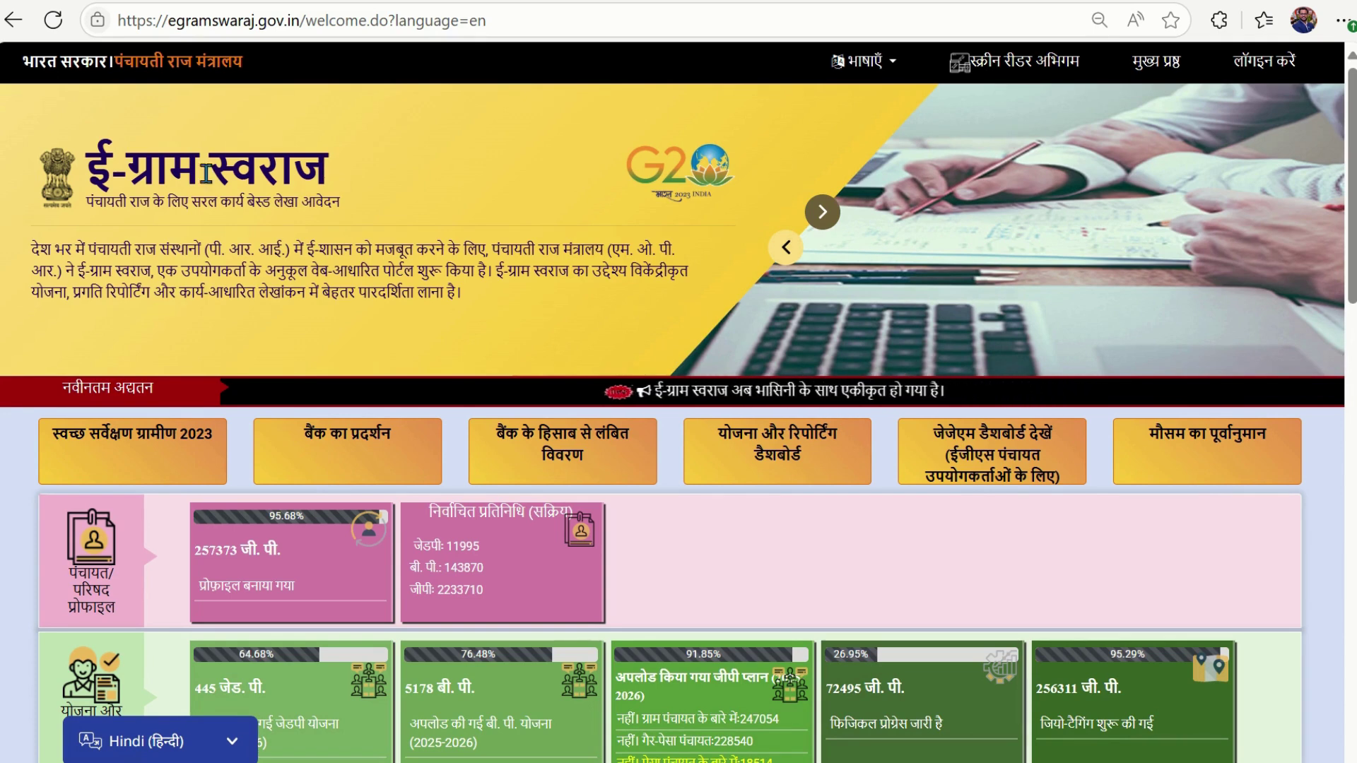
triple_click(325, 169)
click(352, 176)
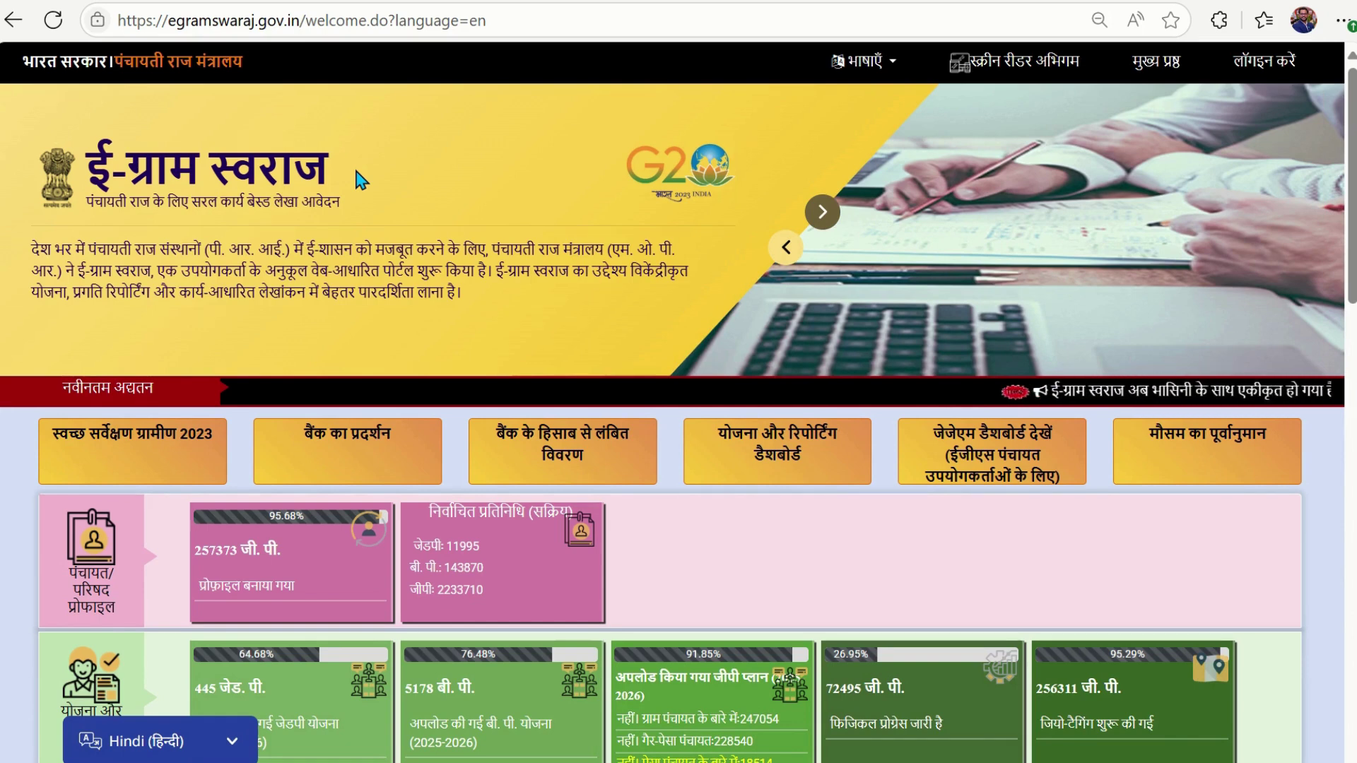
Find the eGramSwaraj portal by searching Google for "egramswaraj" and open its JJM dashboard for panchayat users.
key(alt+Left)
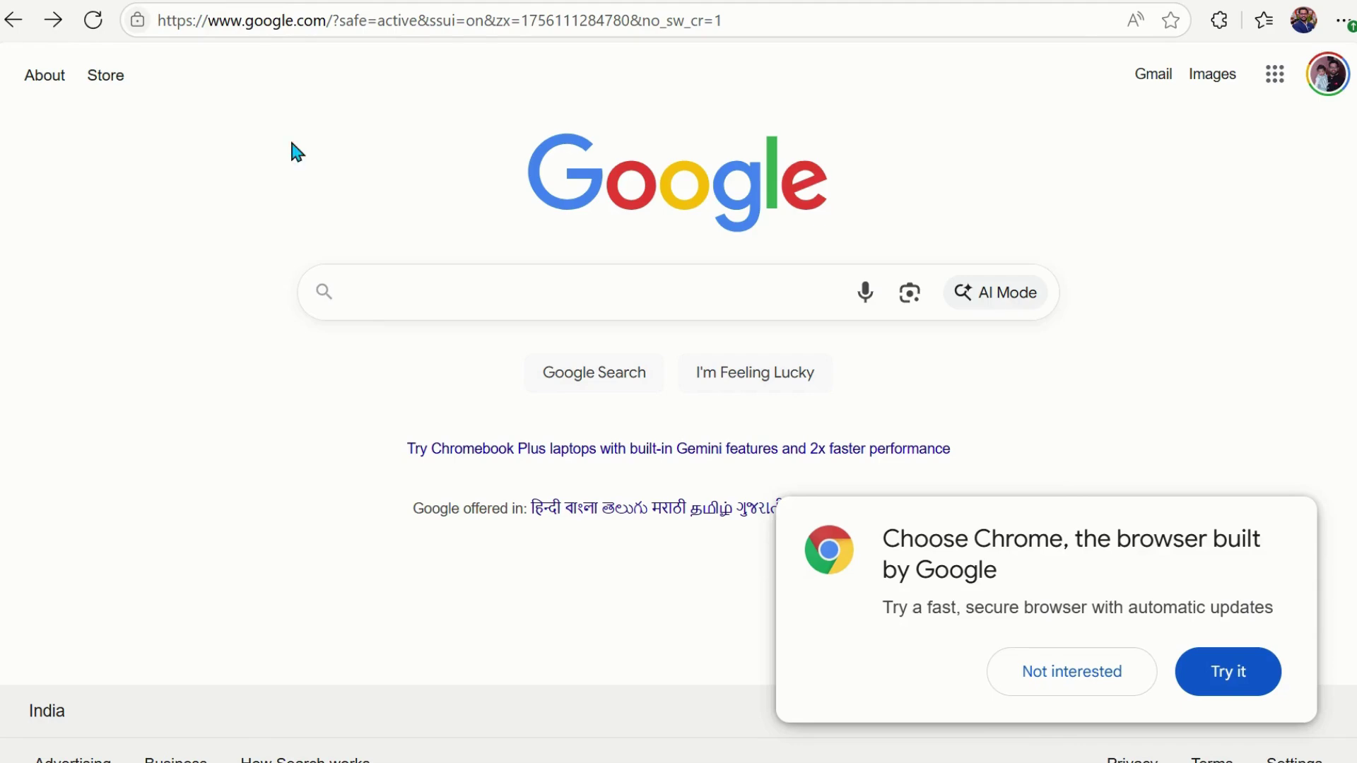
click(406, 297)
text(egramswaraj)
key(Return)
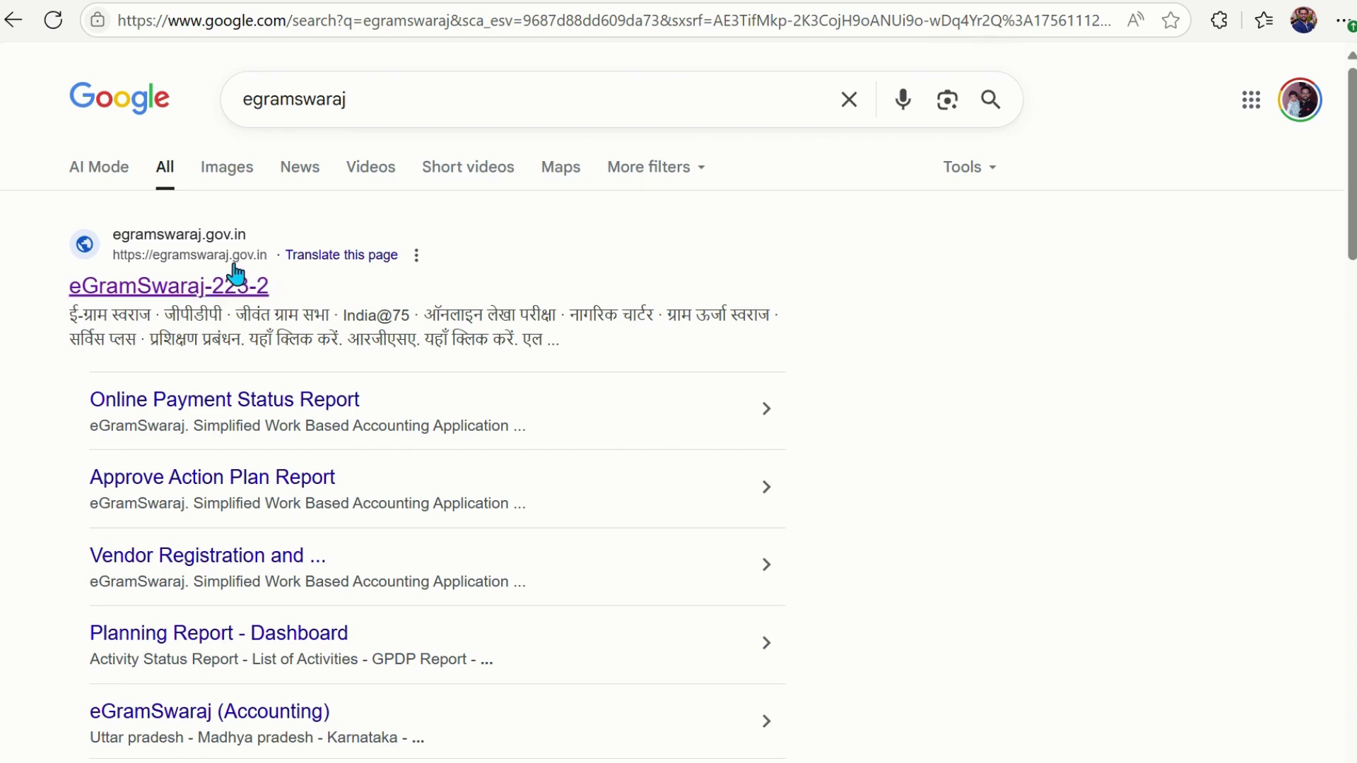
click(253, 289)
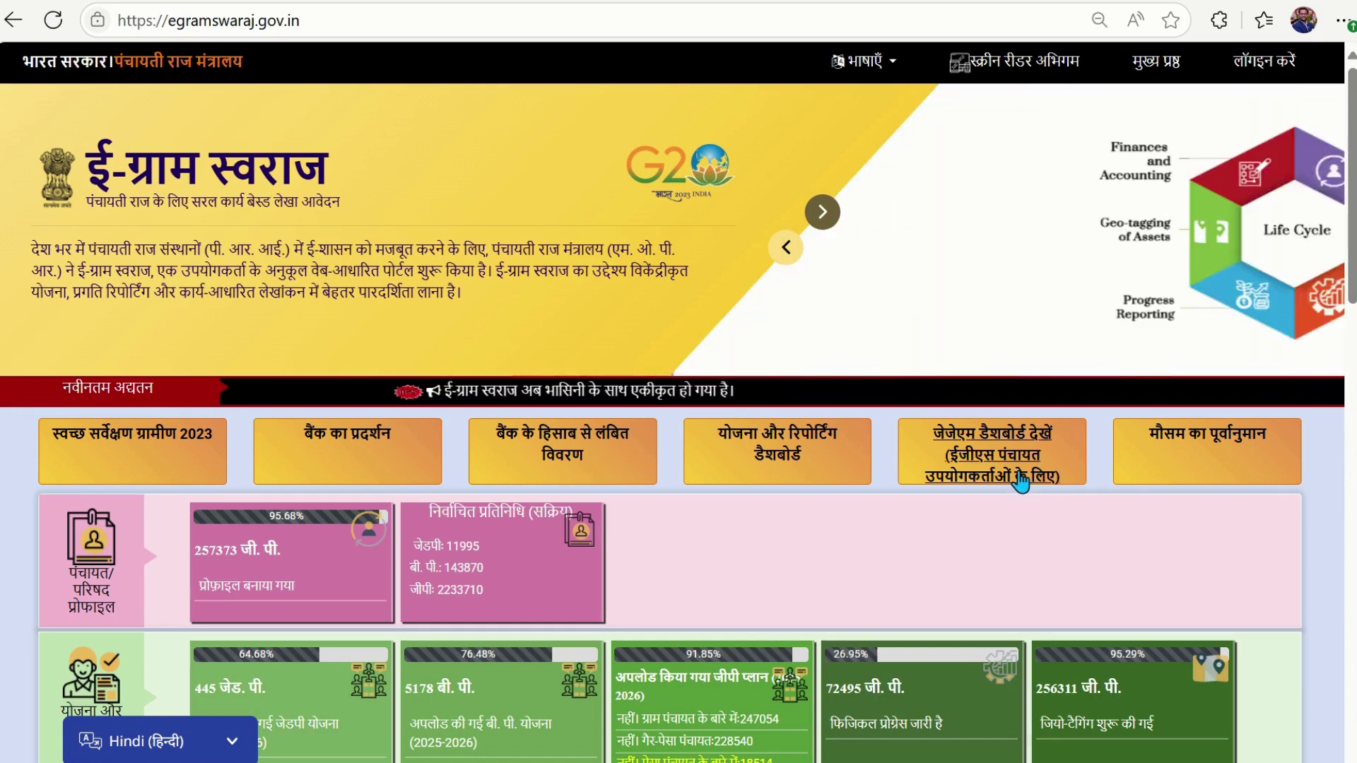
click(1019, 481)
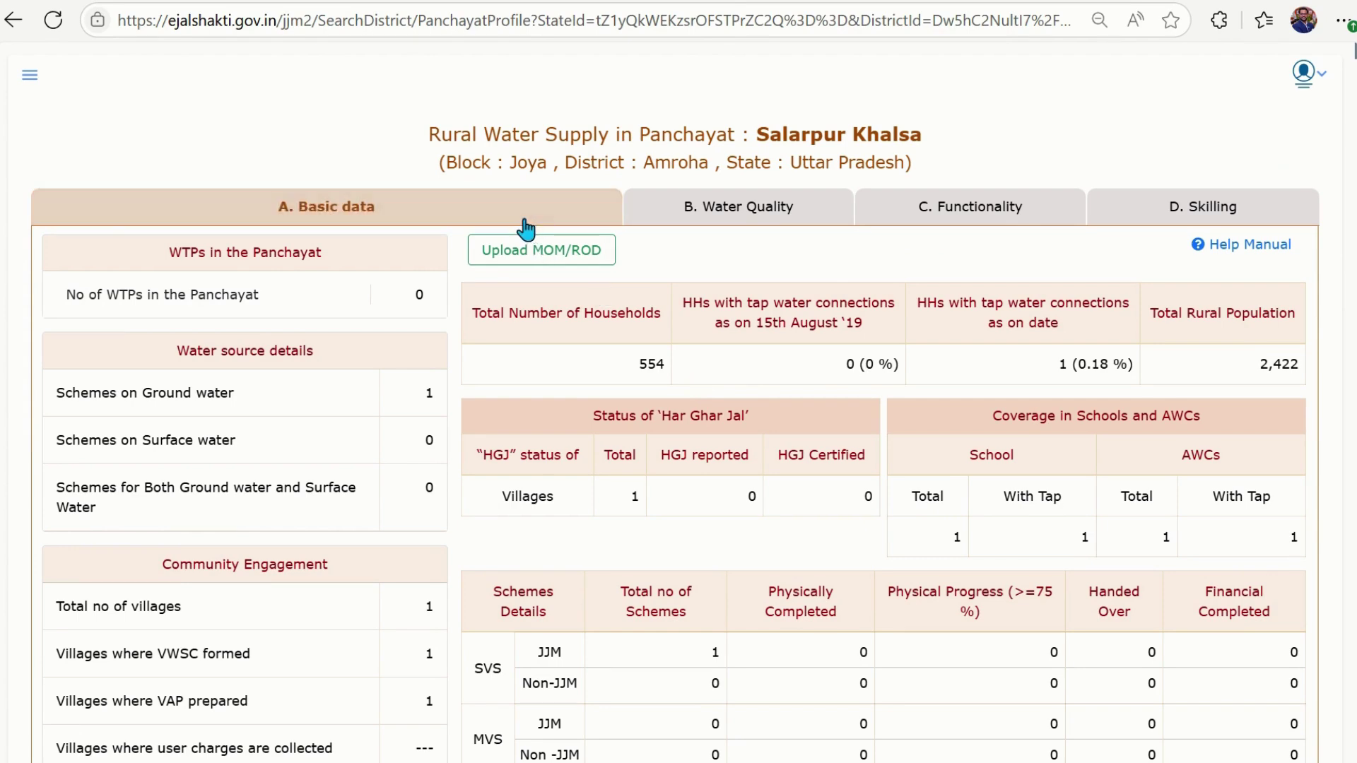
Look through the Water Quality, Functionality and Skilling sections of the Salarpur Khalsa panchayat profile and return to Basic data.
click(699, 206)
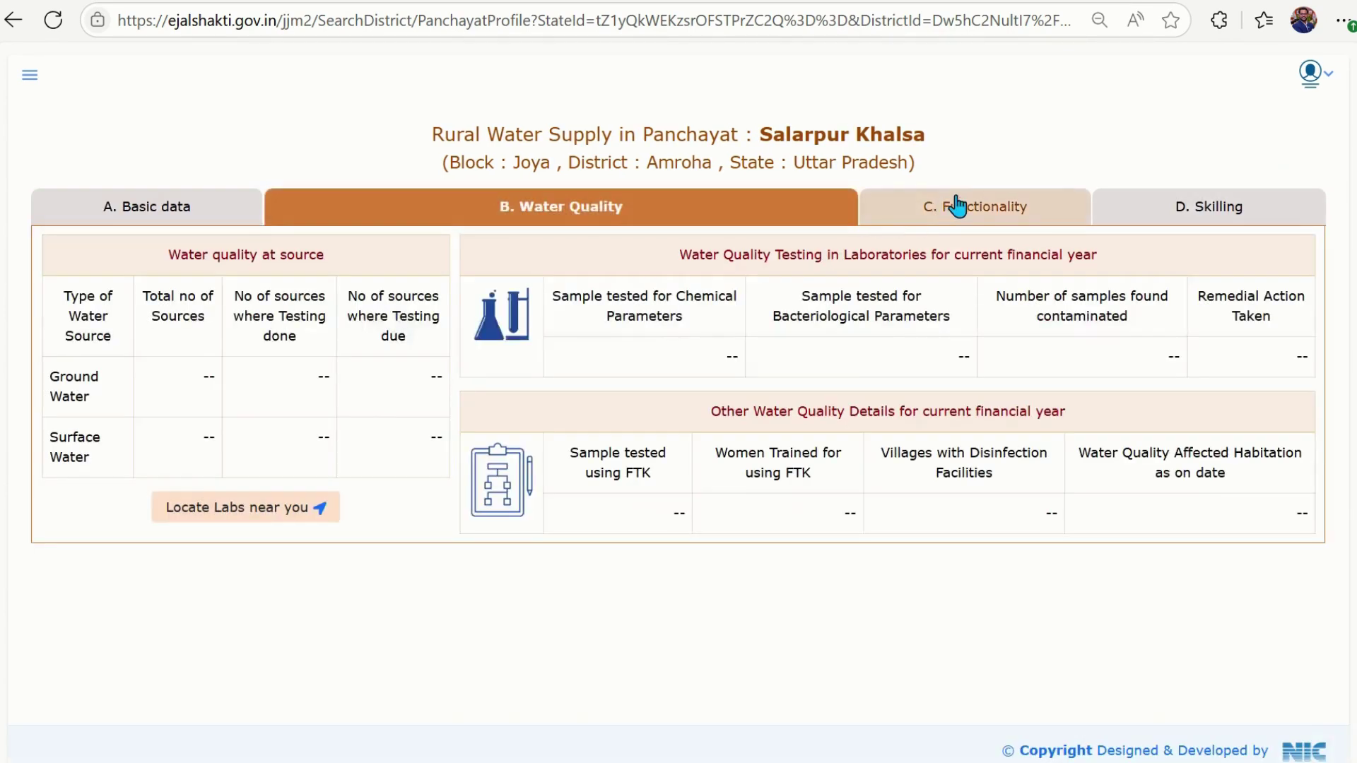
click(958, 206)
click(1185, 206)
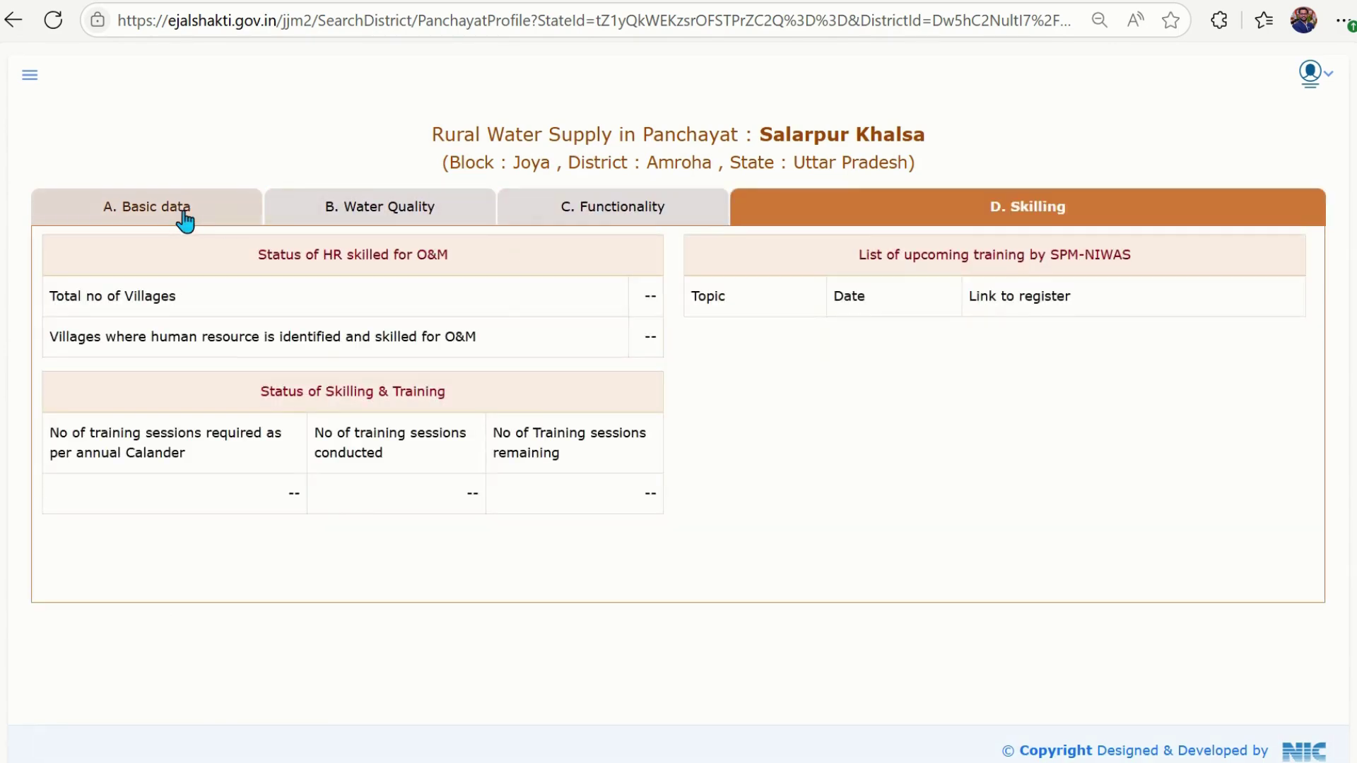
click(184, 221)
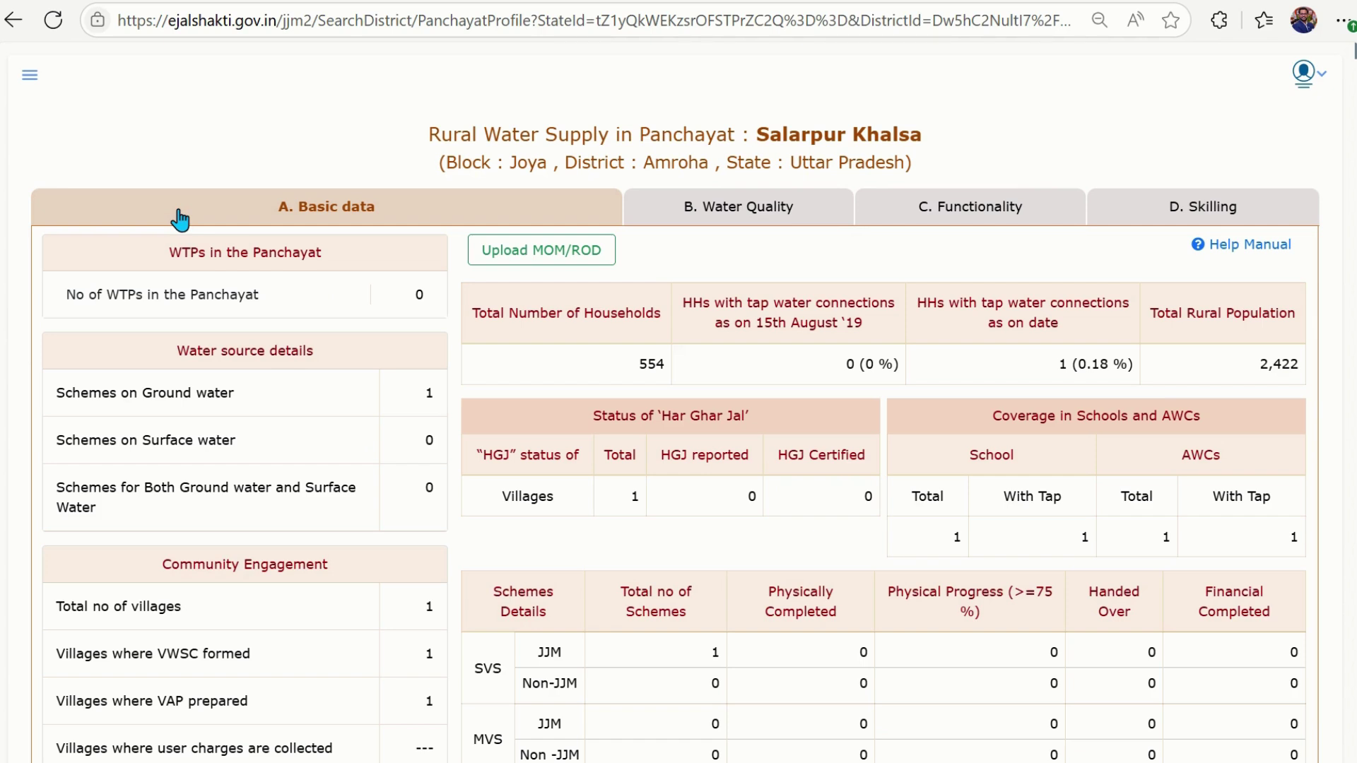
drag(428, 135, 940, 182)
click(978, 164)
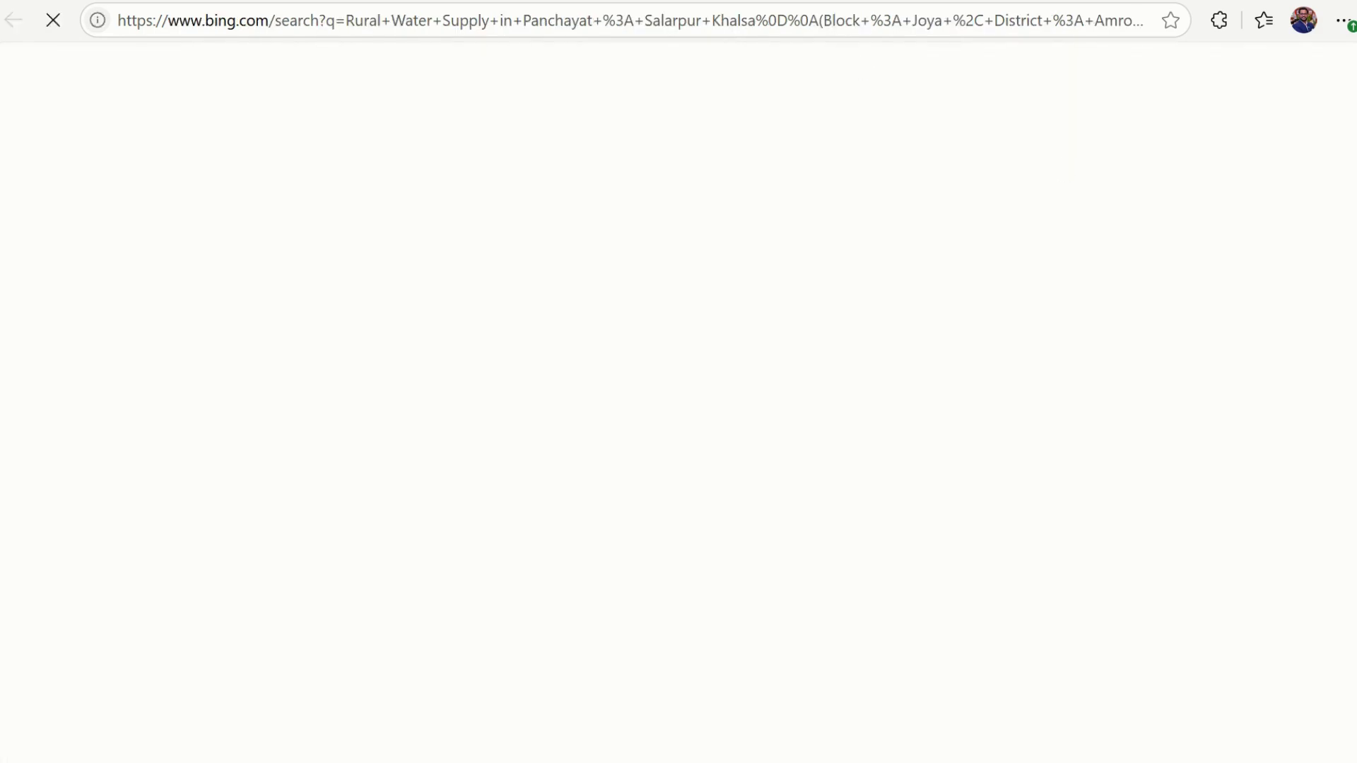
key(ctrl+w)
click(993, 179)
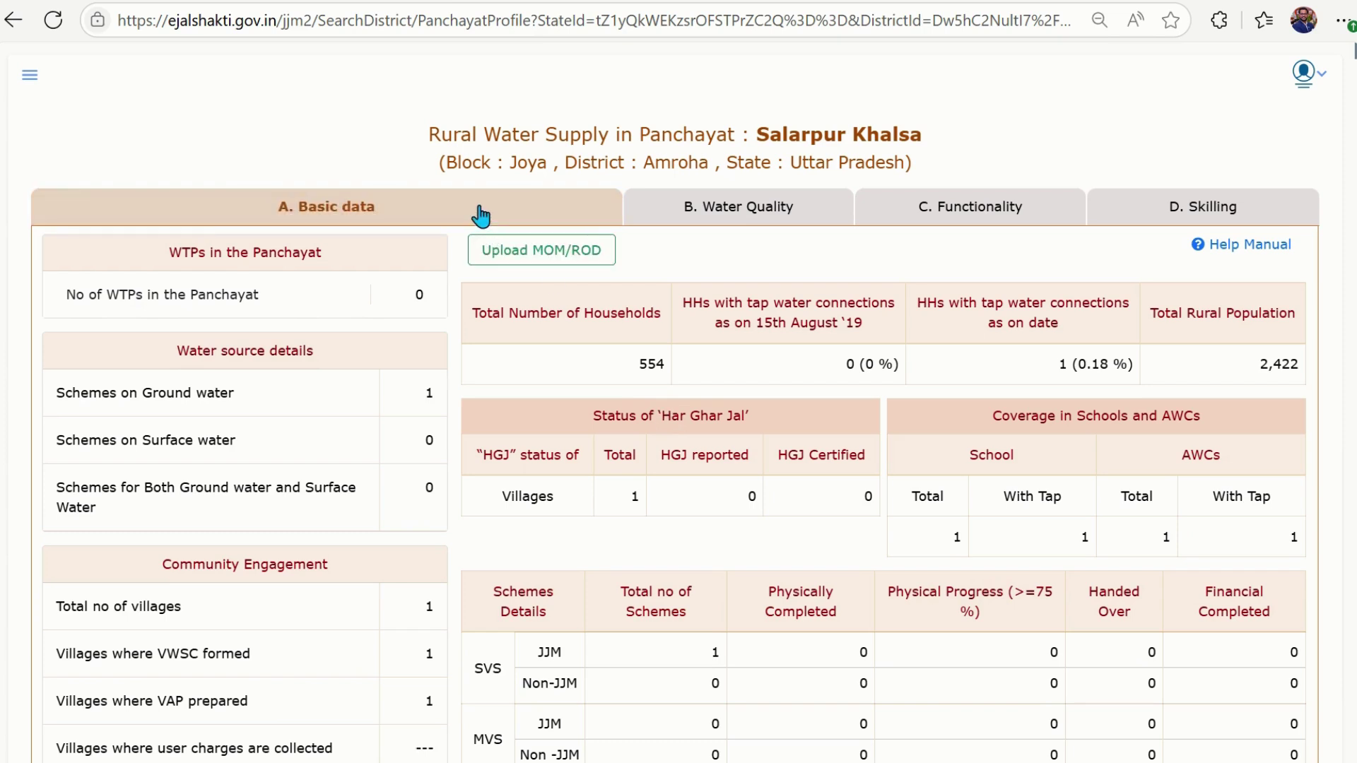
Examine the household total, current tap water connections and rural population in the panchayat's basic data.
drag(479, 313, 662, 316)
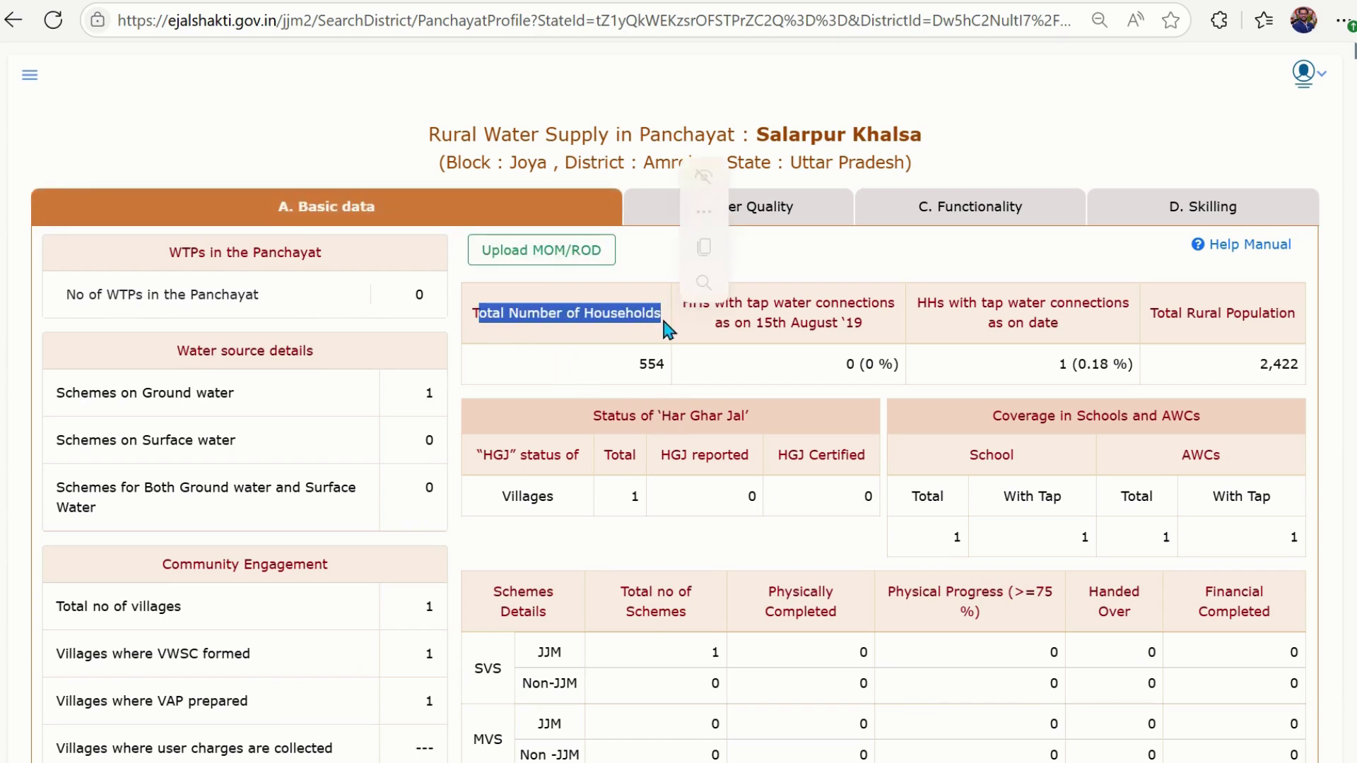
click(947, 305)
drag(1064, 327, 1017, 327)
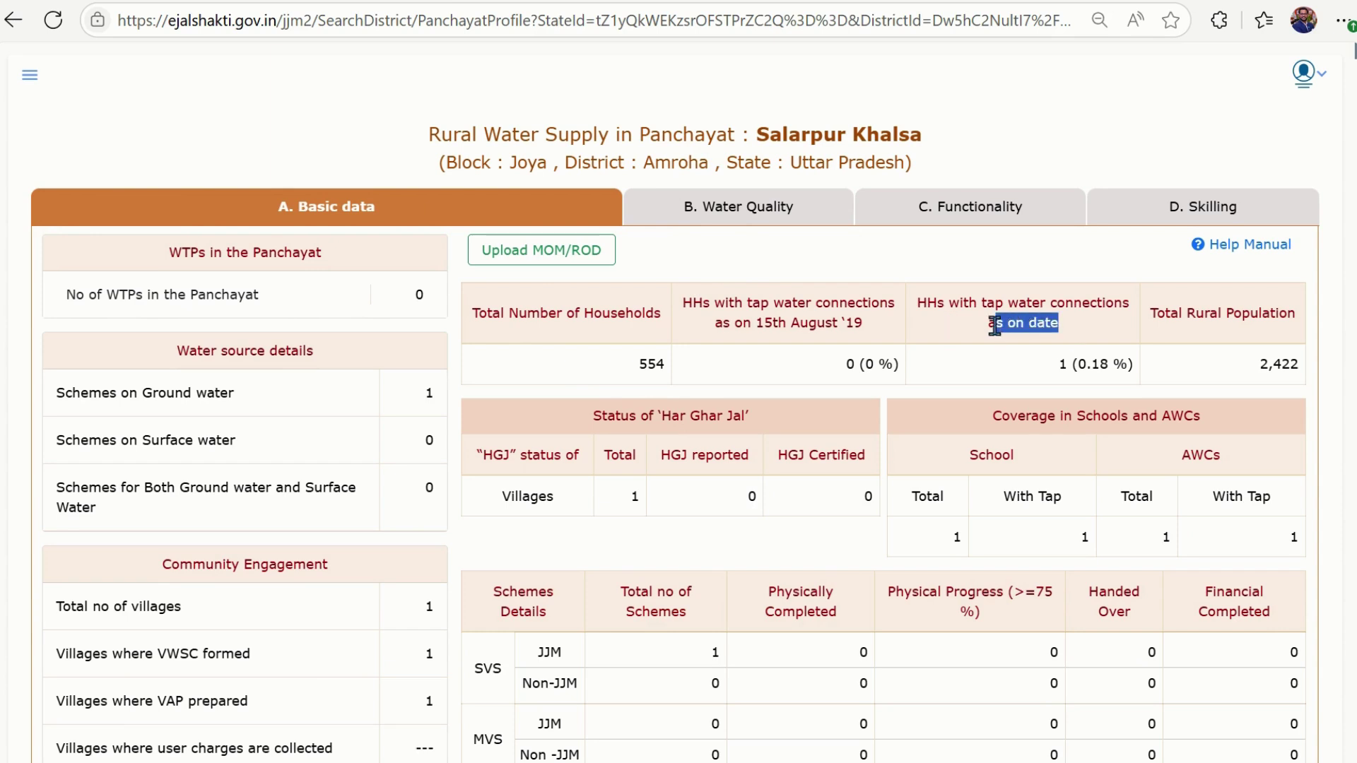
click(1233, 313)
drag(1210, 313, 1280, 327)
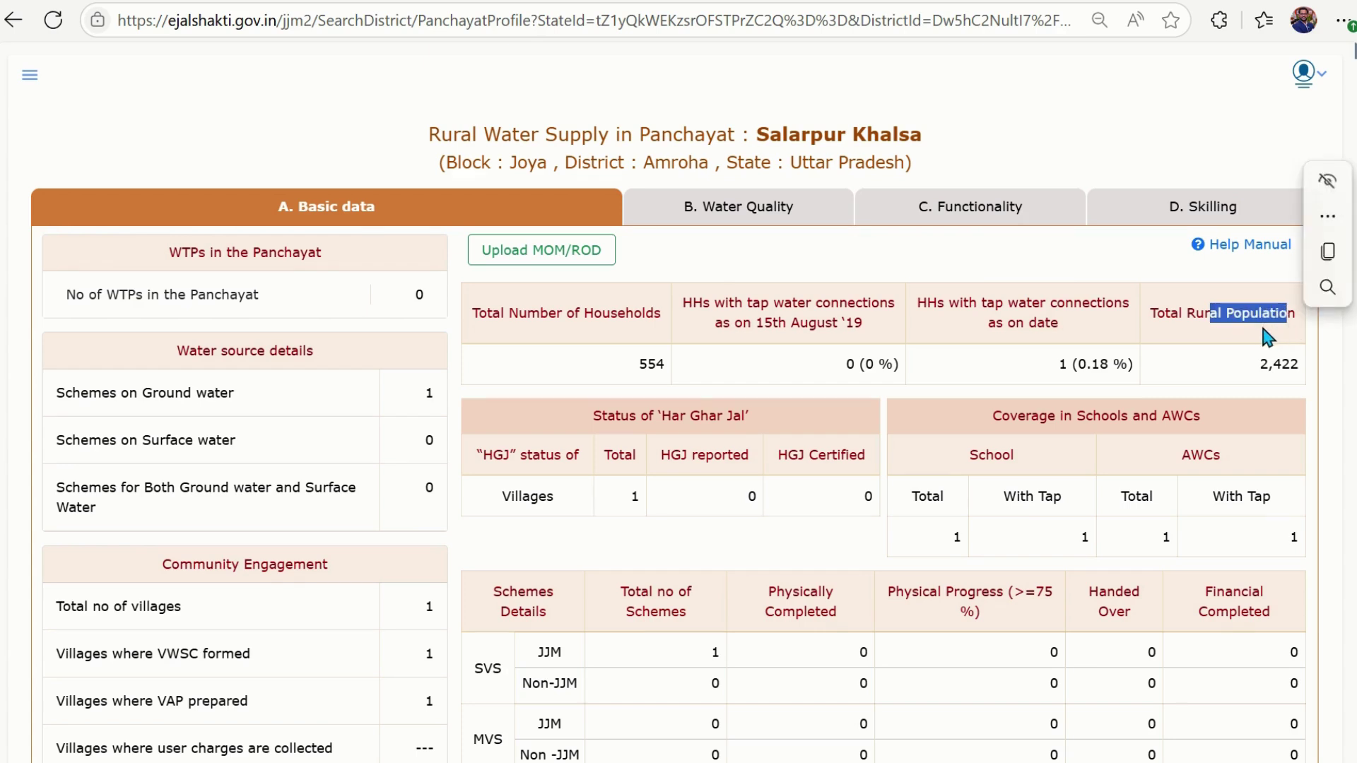
Examine the water source details, community engagement figures, scheme details and ODF Plus Villages tables in the basic data.
scroll(1172, 383, down, 1)
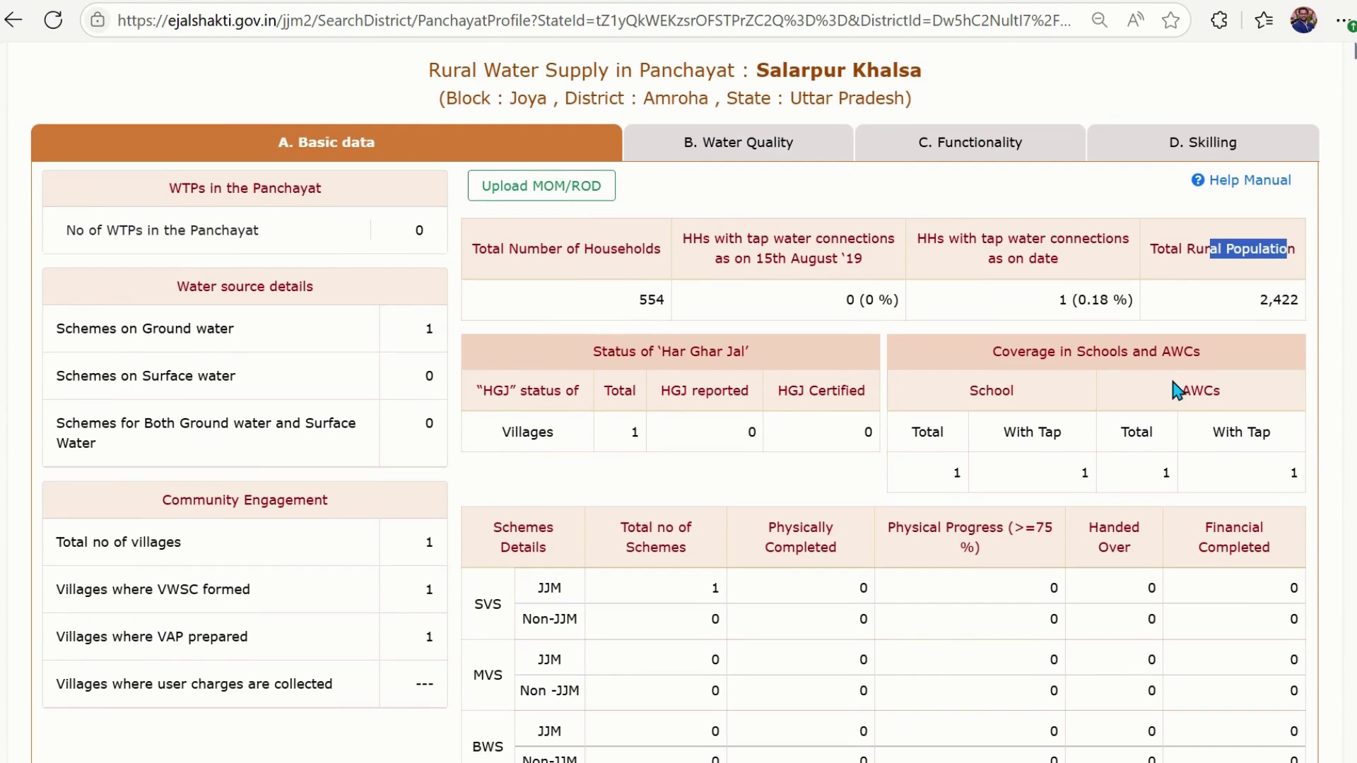
scroll(1176, 389, down, 1)
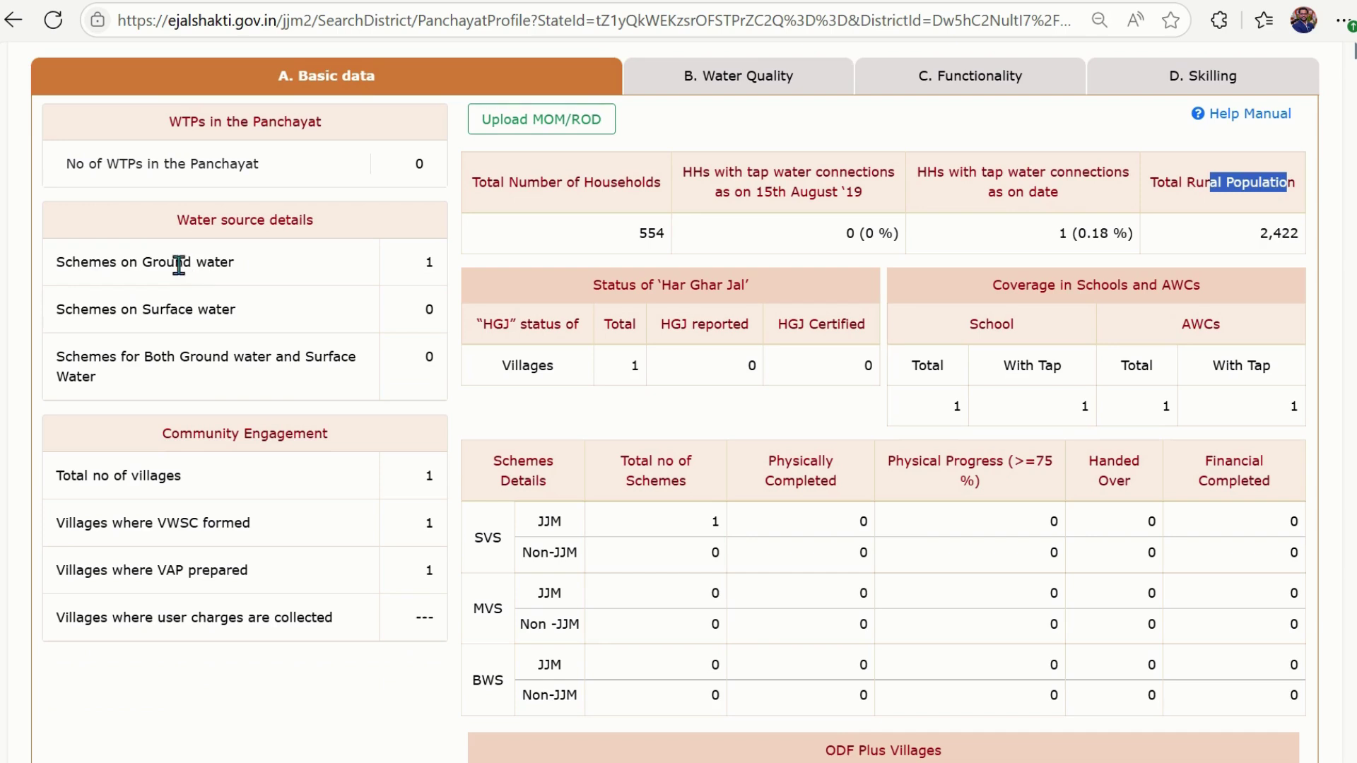
drag(137, 267, 220, 269)
drag(166, 311, 258, 311)
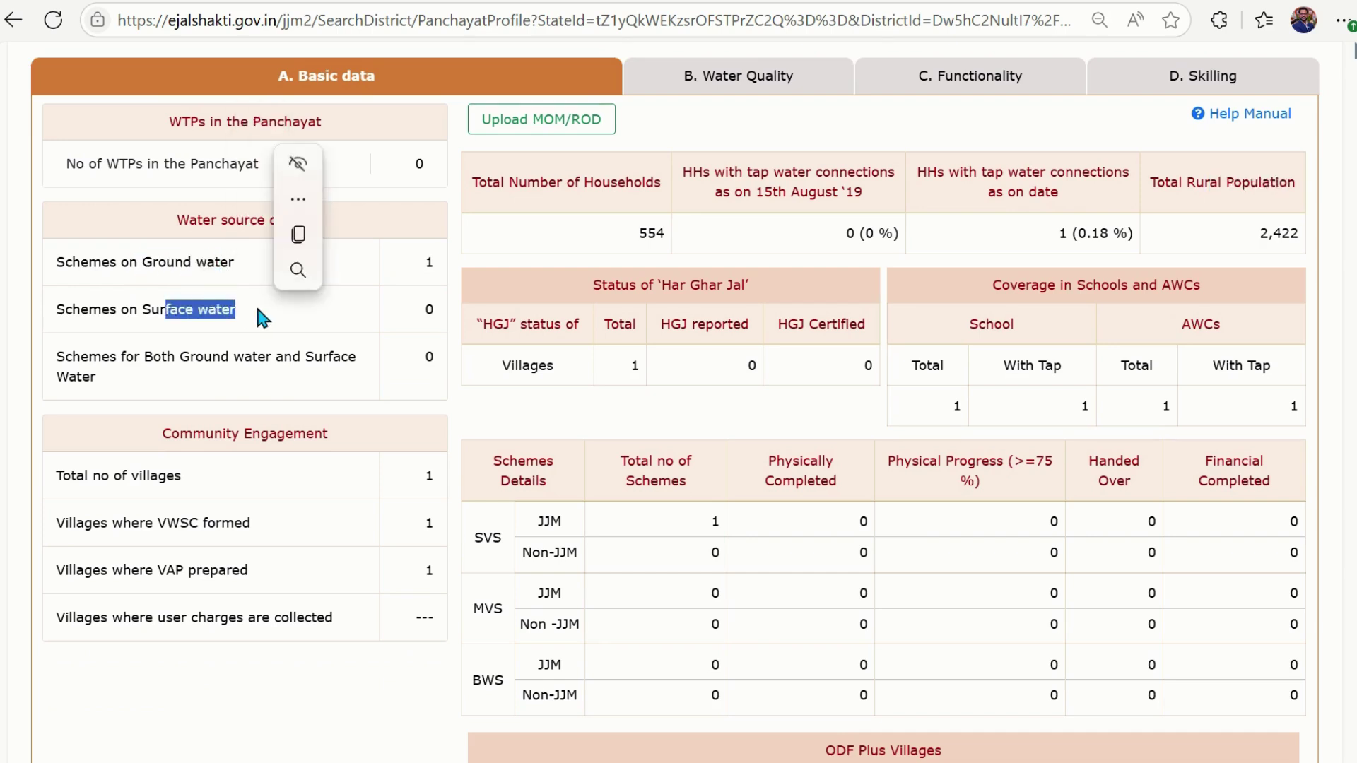
click(260, 432)
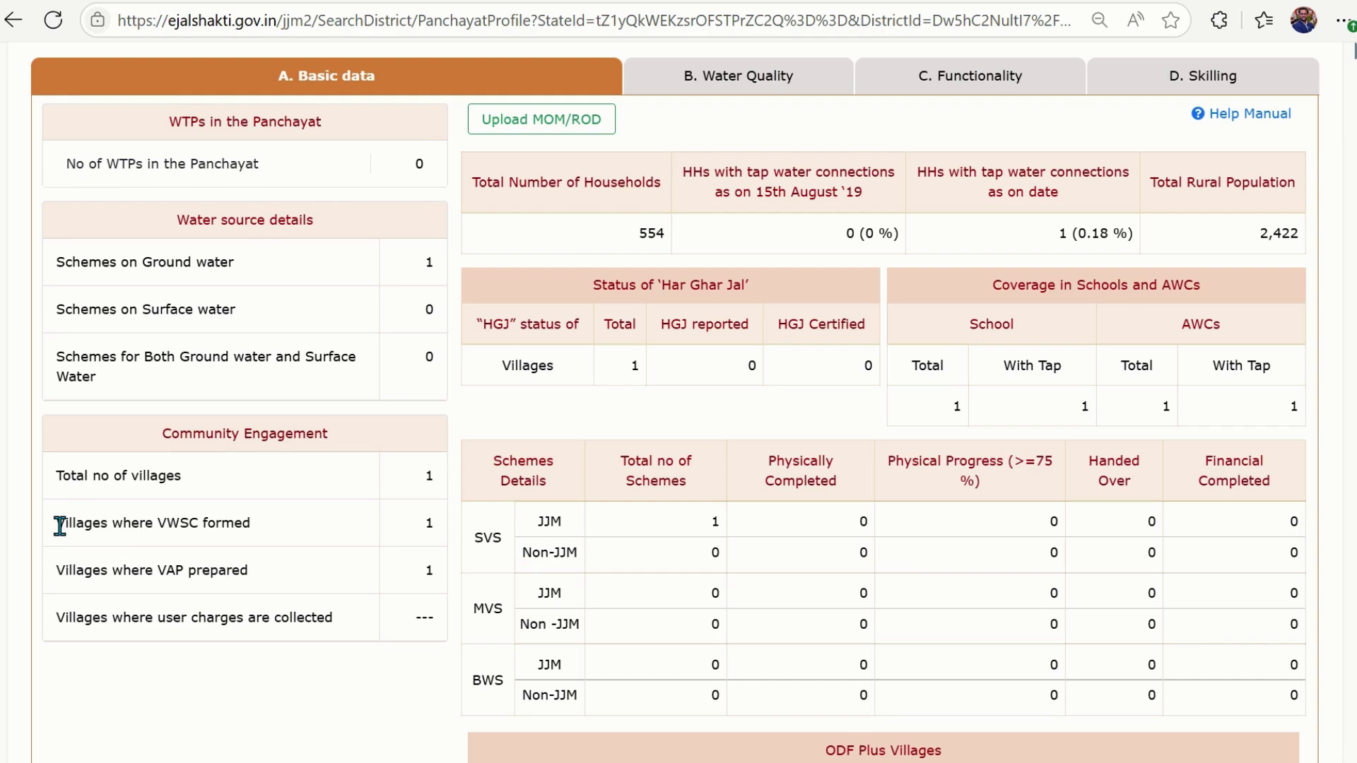
drag(58, 523, 260, 519)
click(420, 525)
scroll(706, 397, down, 3)
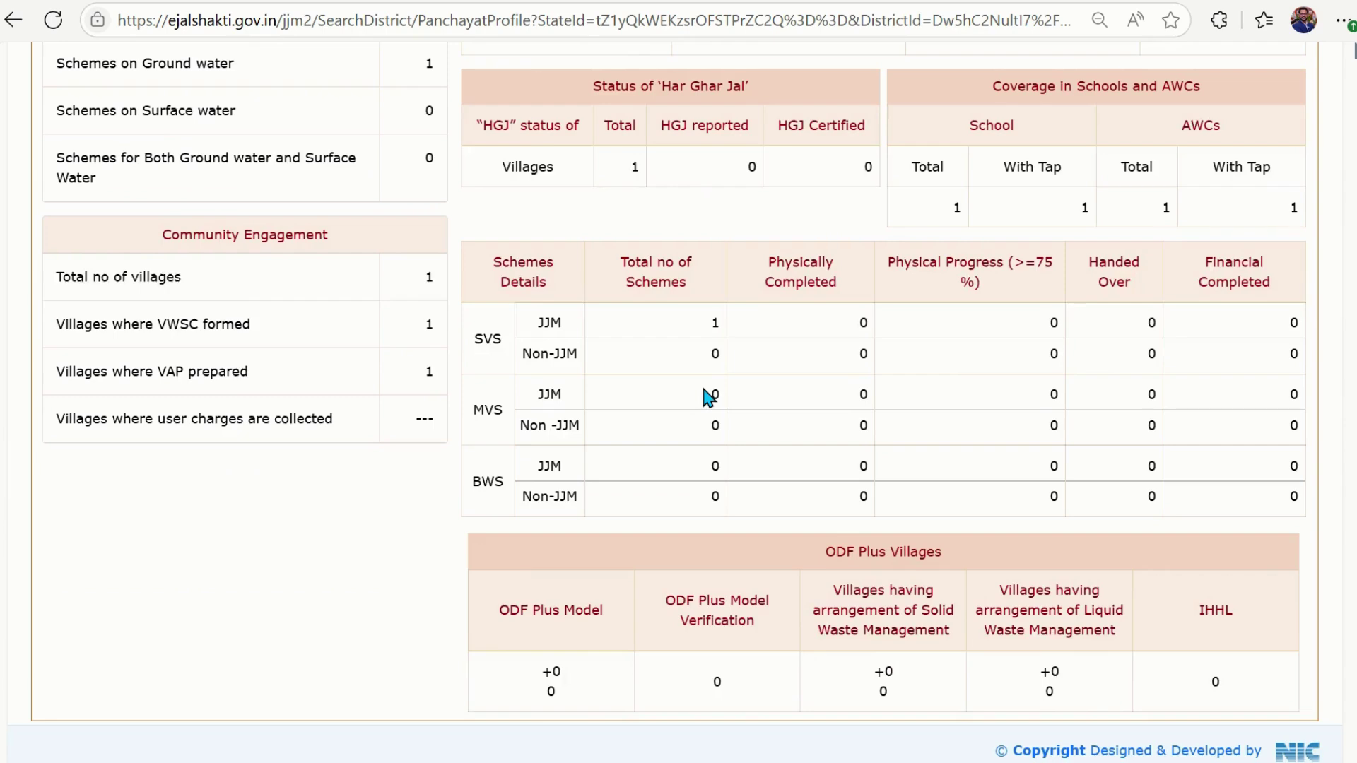
scroll(707, 398, up, 5)
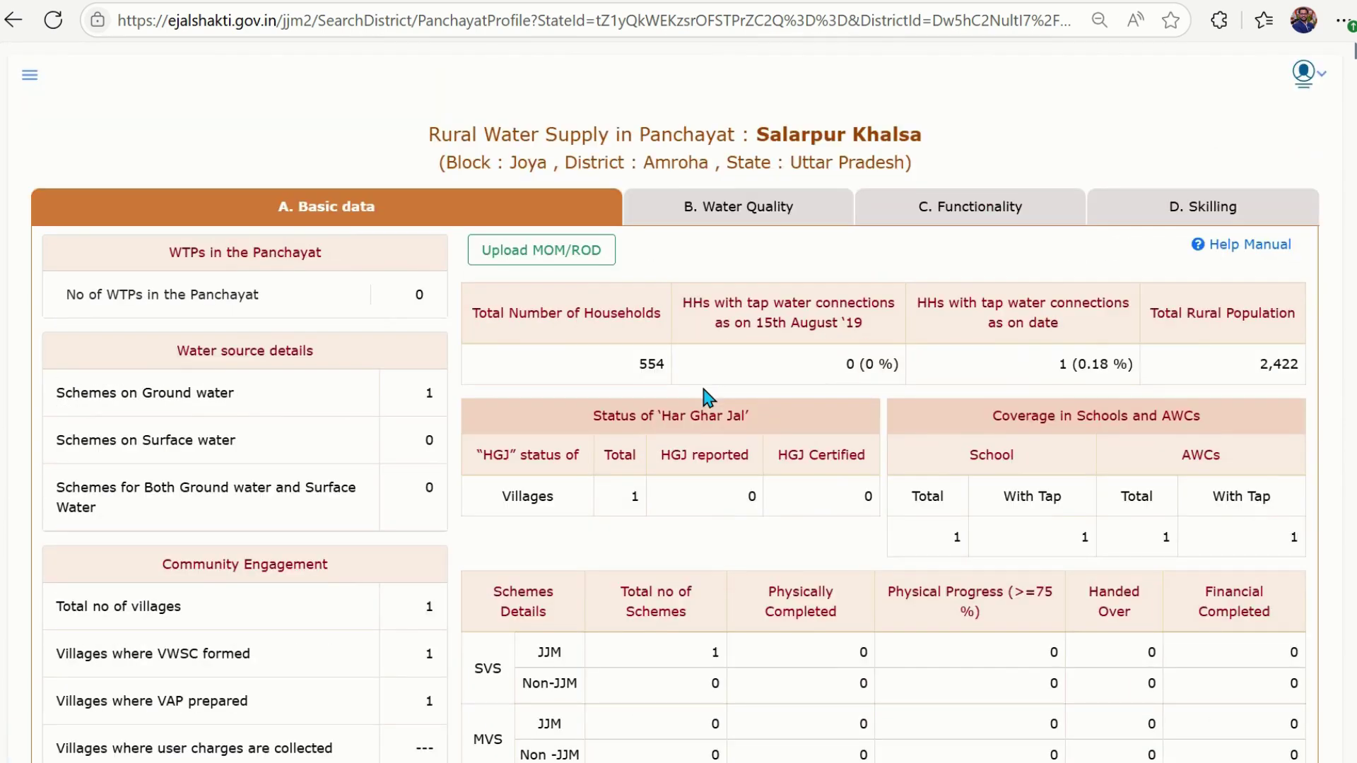
Open the MOM/ROD upload form, set its date to 08/18/2025 and close it without uploading a file.
click(586, 267)
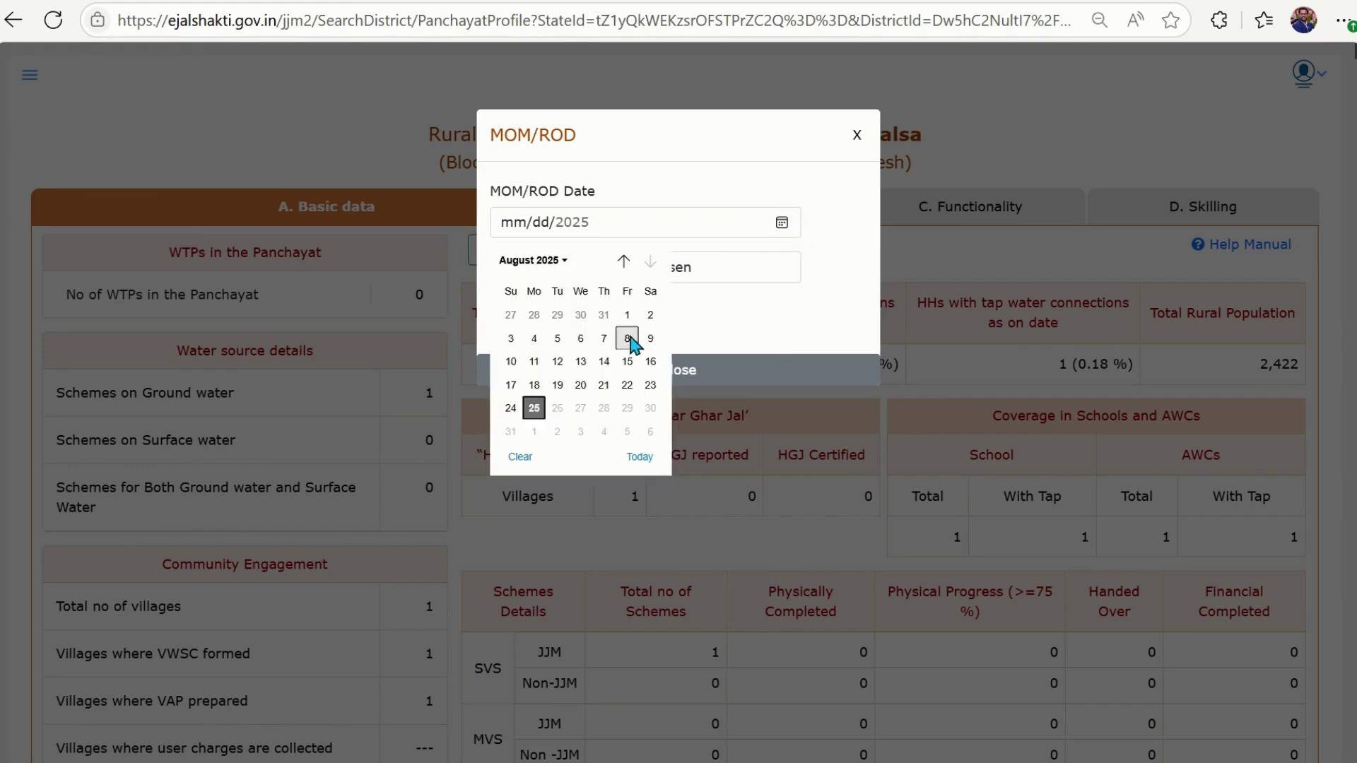
click(534, 386)
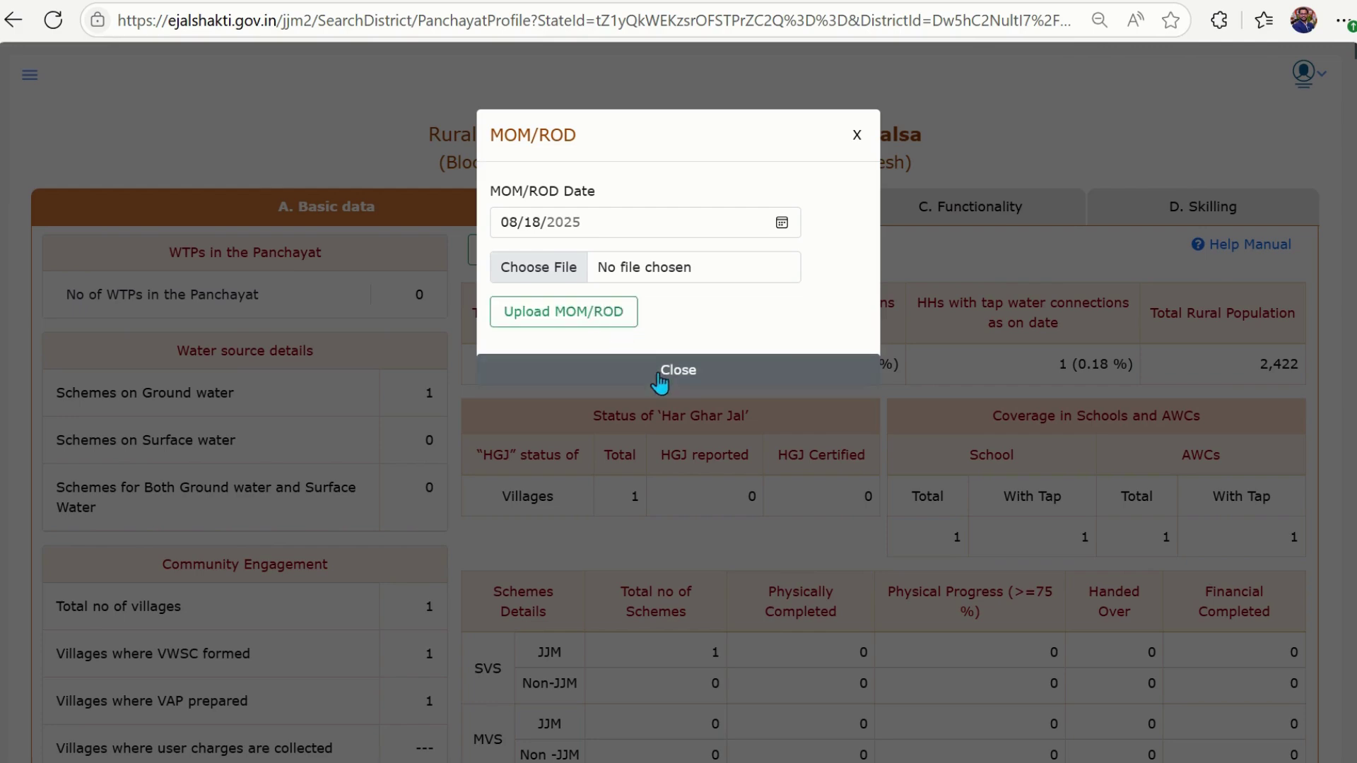
click(685, 382)
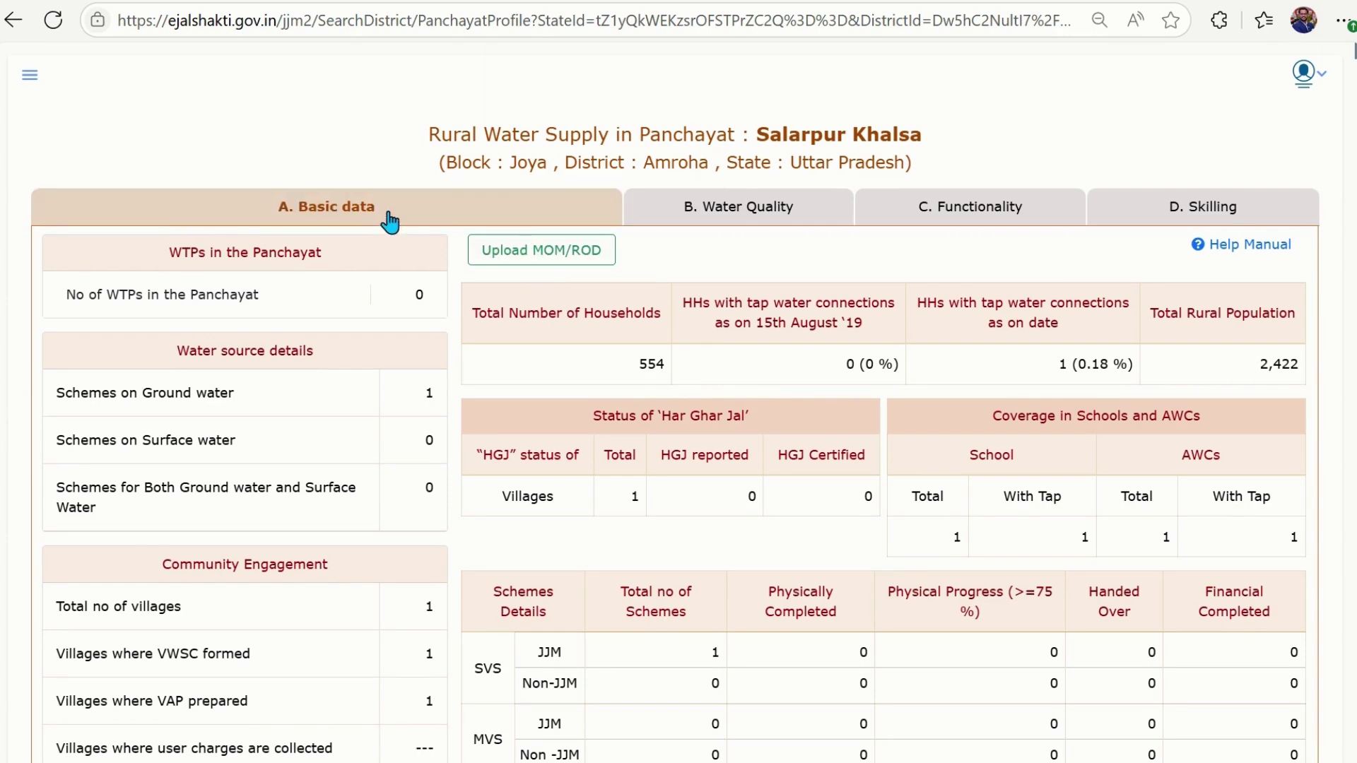
Review the basic data once more down to the ODF Plus Villages table.
scroll(716, 548, down, 2)
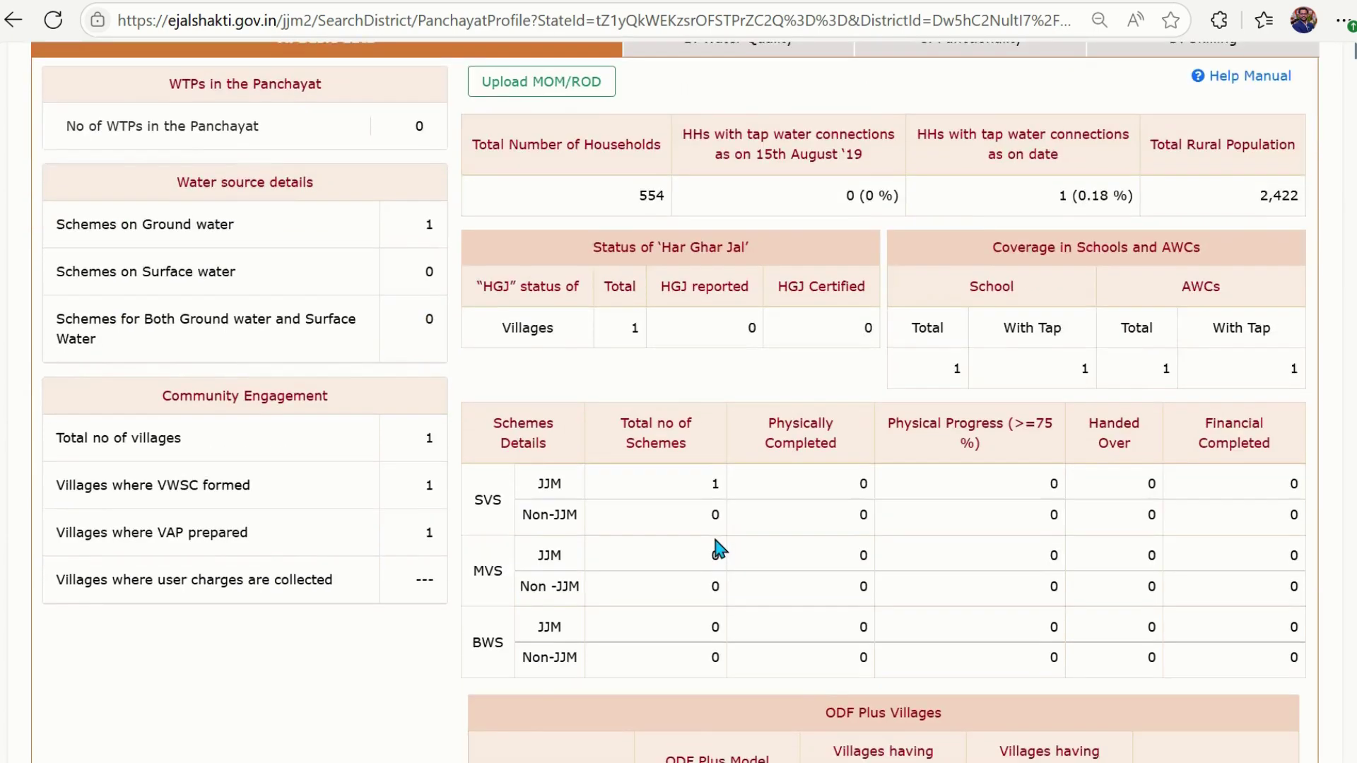
scroll(716, 547, down, 2)
scroll(716, 548, up, 5)
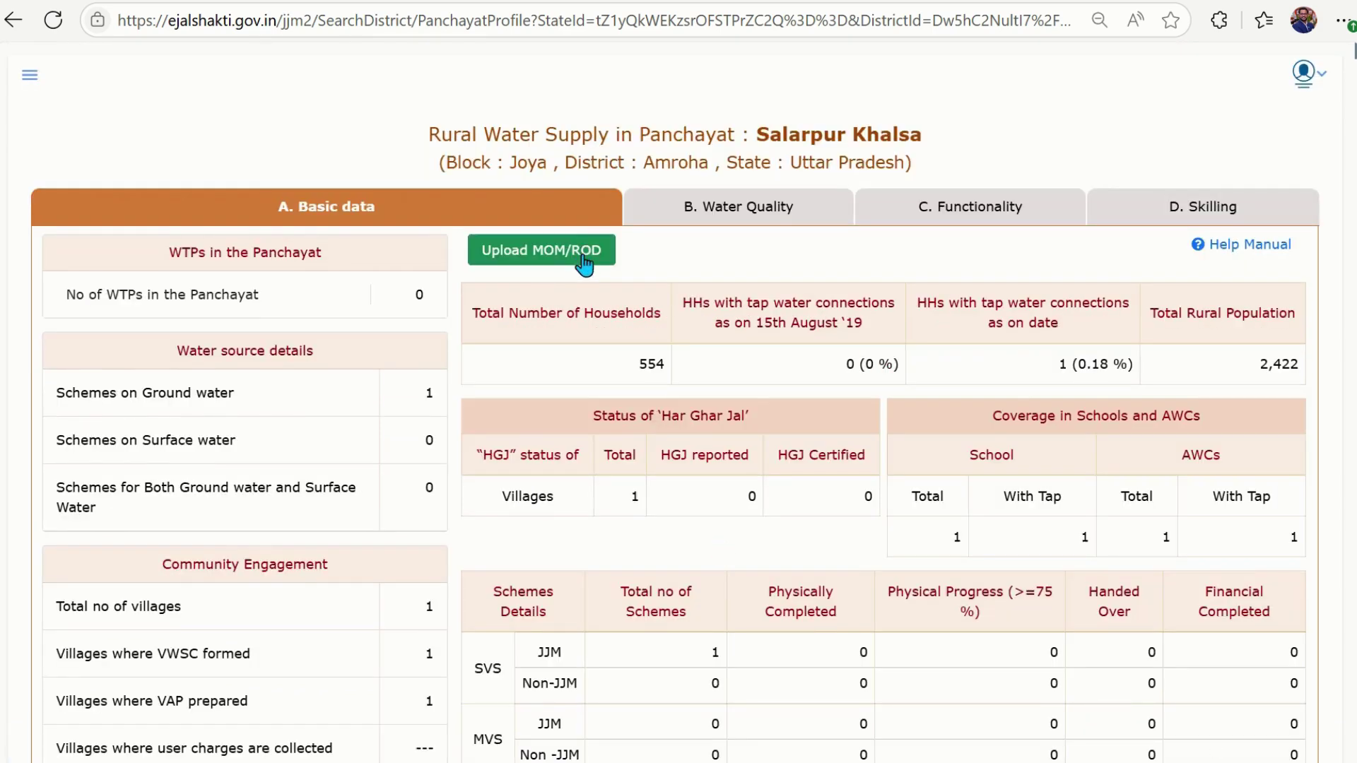
Open the Water Quality section and examine the laboratory testing and water quality at source tables.
click(771, 223)
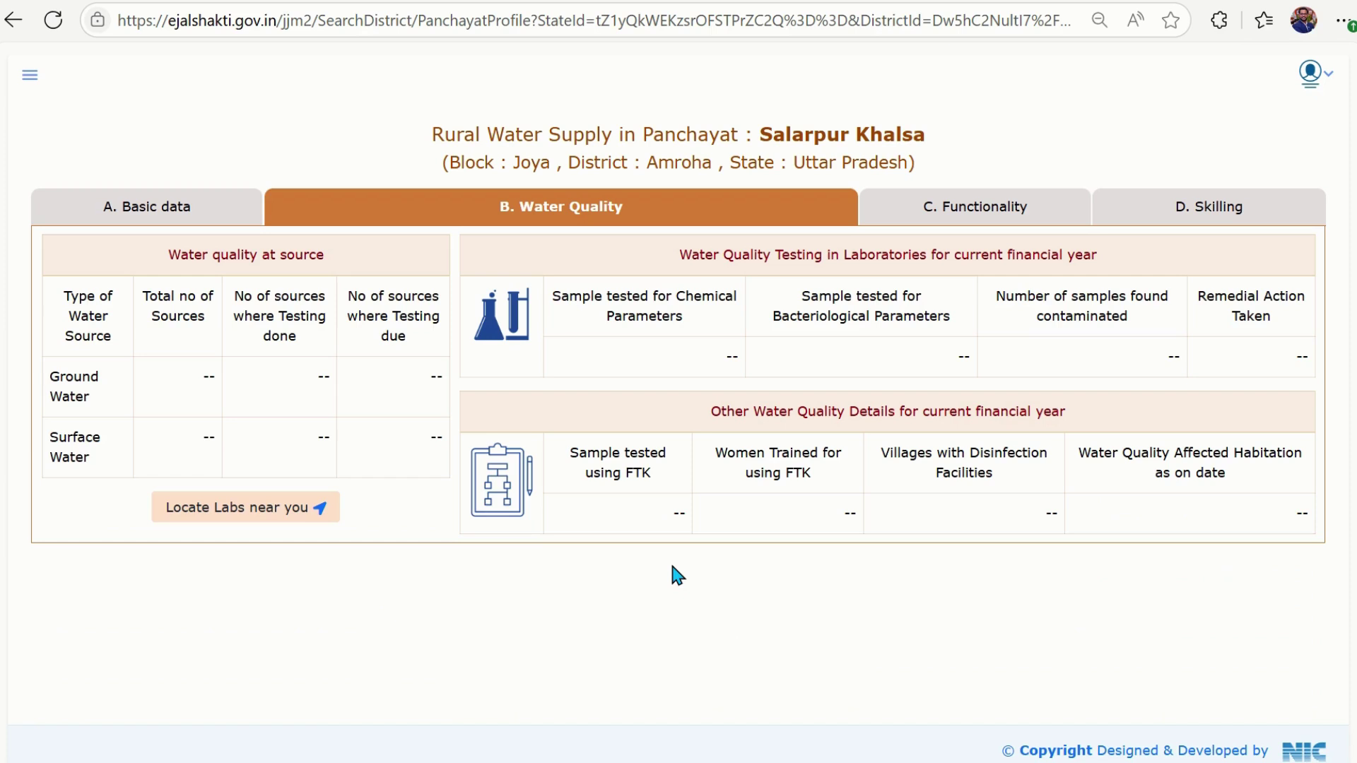
drag(691, 257, 1098, 278)
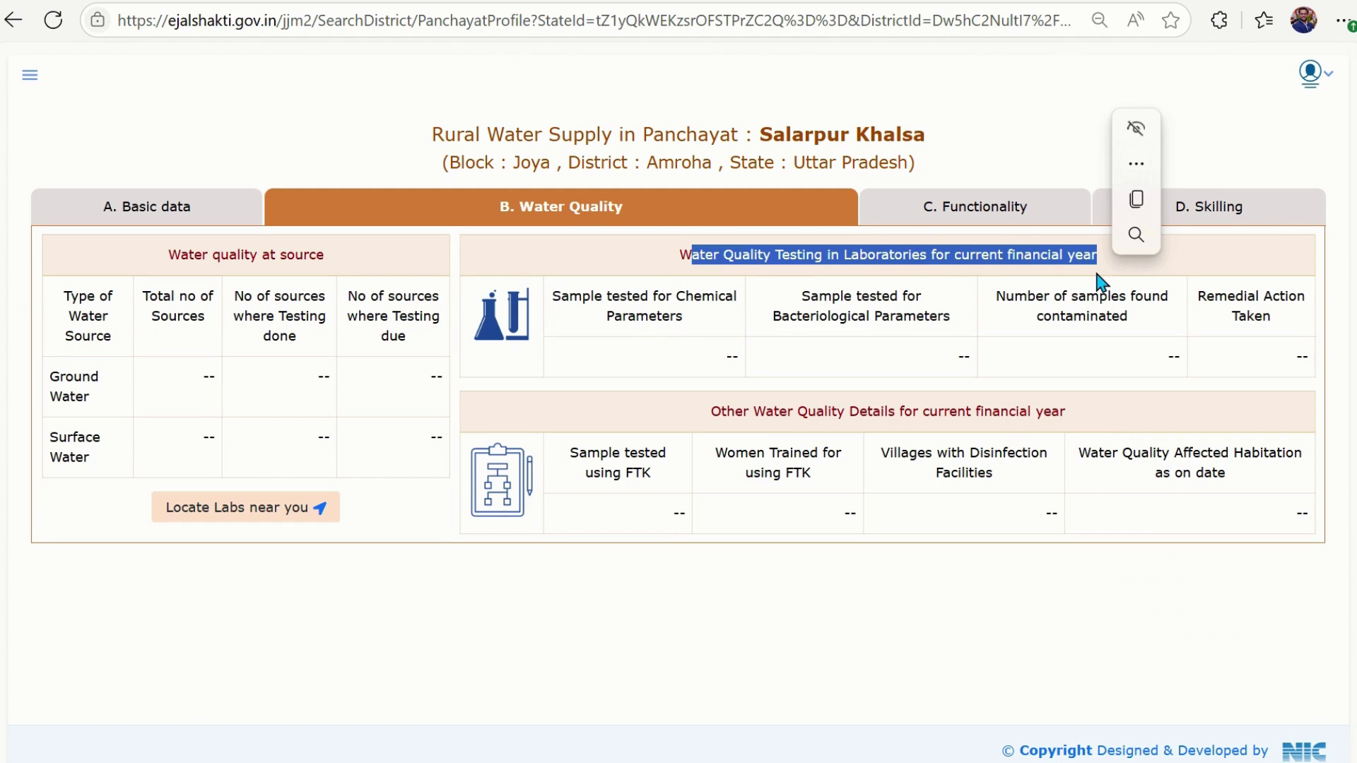
drag(324, 255, 153, 263)
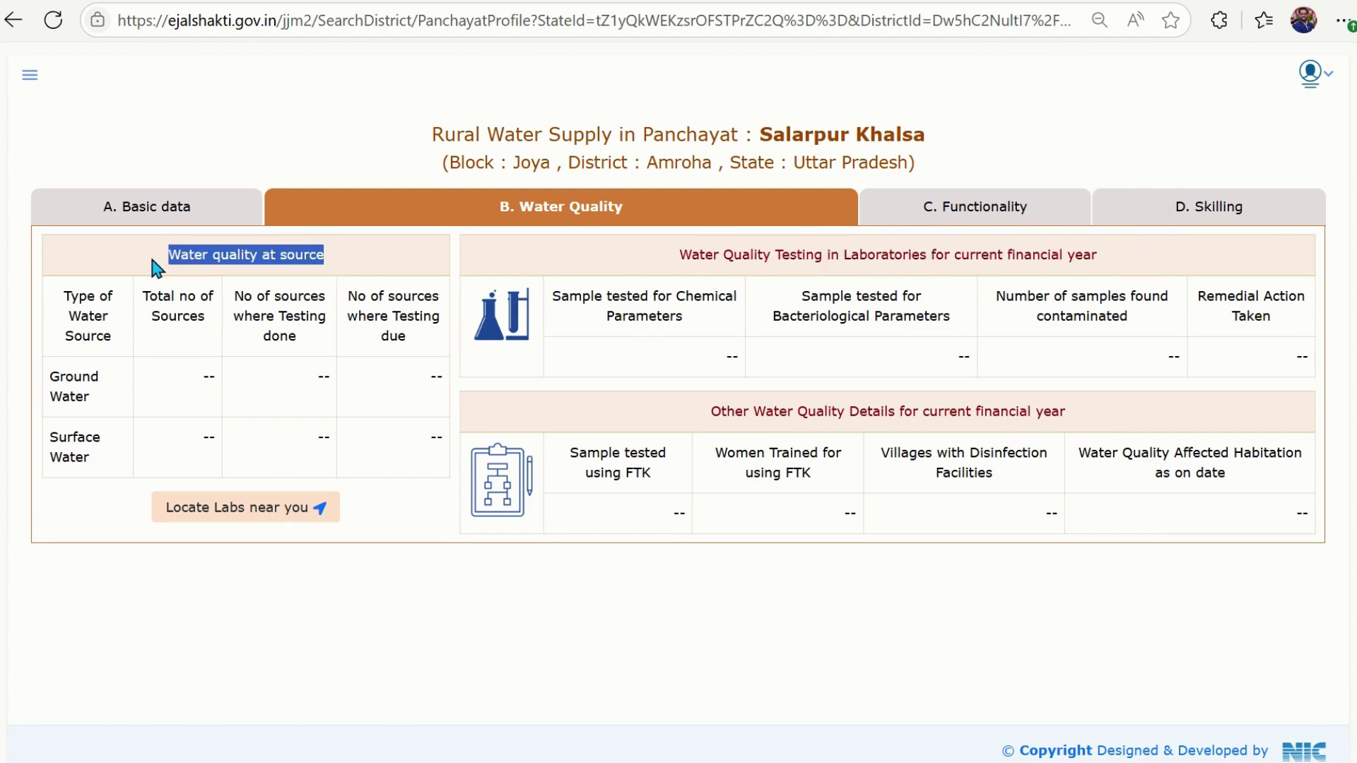
click(103, 418)
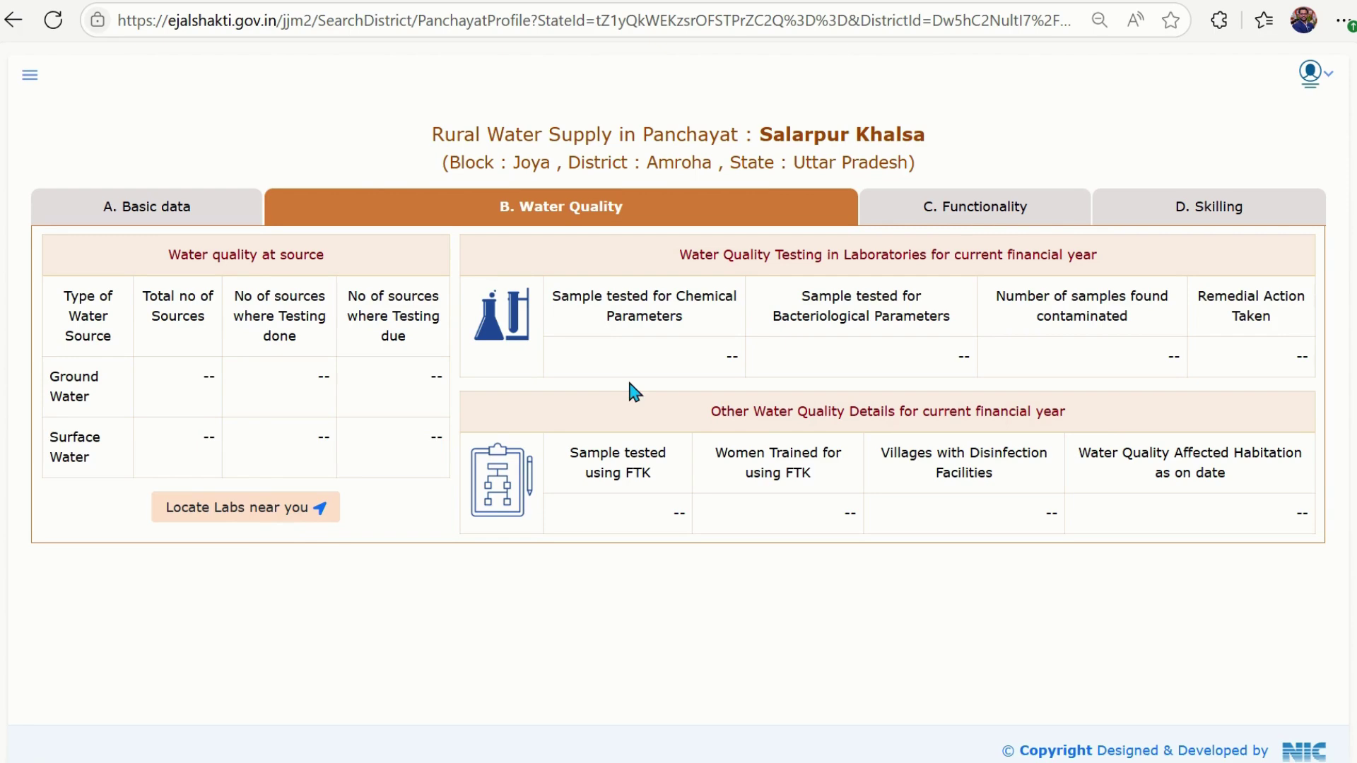
Open the Functionality section and examine the disruptions reported on the "Meri Panchyat" application.
click(1016, 219)
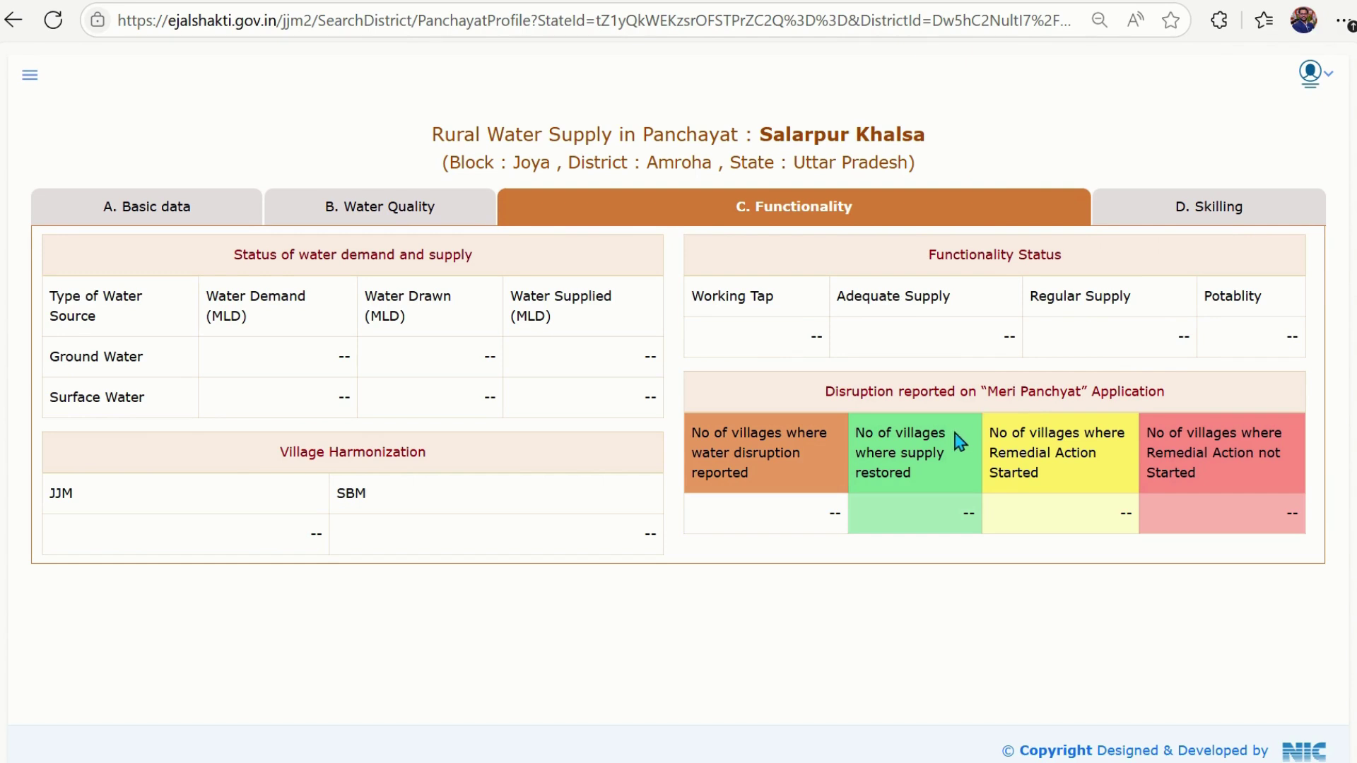
drag(786, 501, 1227, 519)
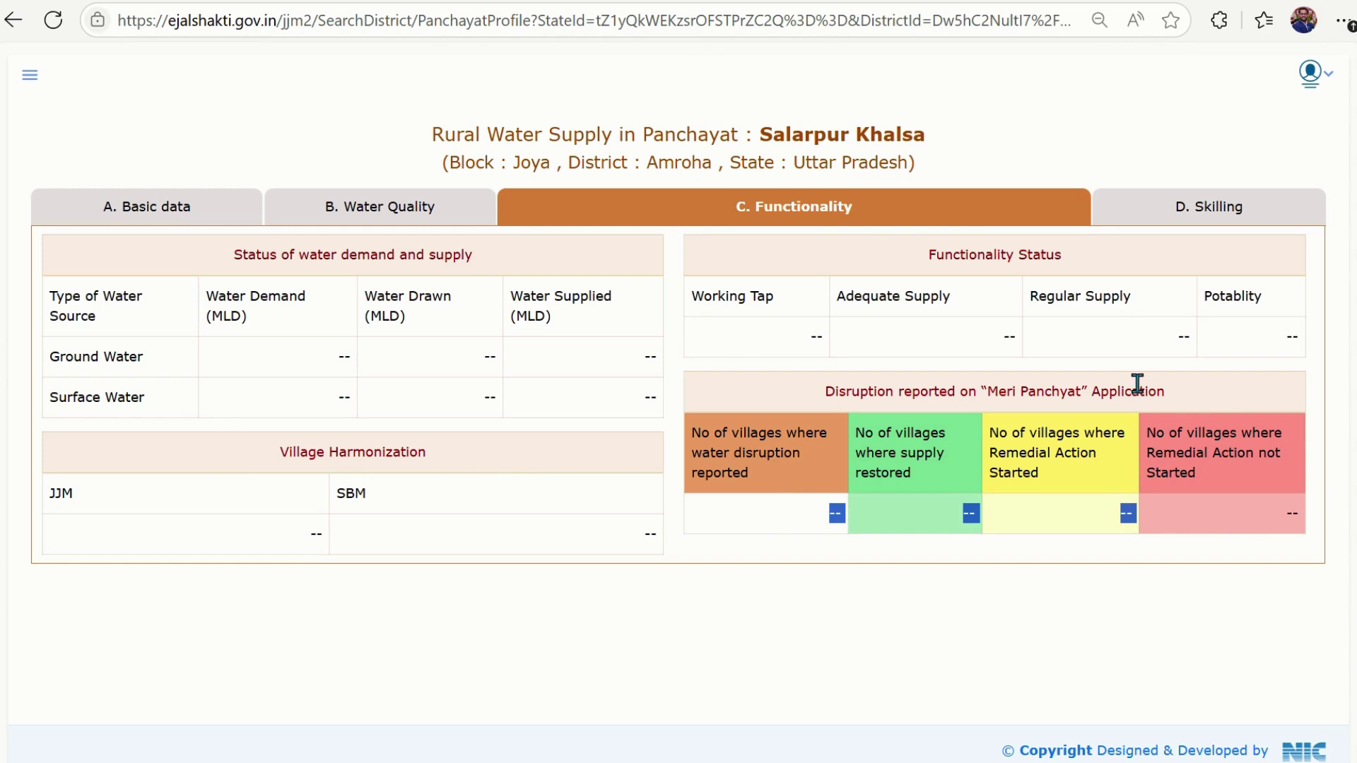
Open the Skilling section and examine the status of HR skilled for O&M and the upcoming SPM-NIWAS training list.
click(1220, 215)
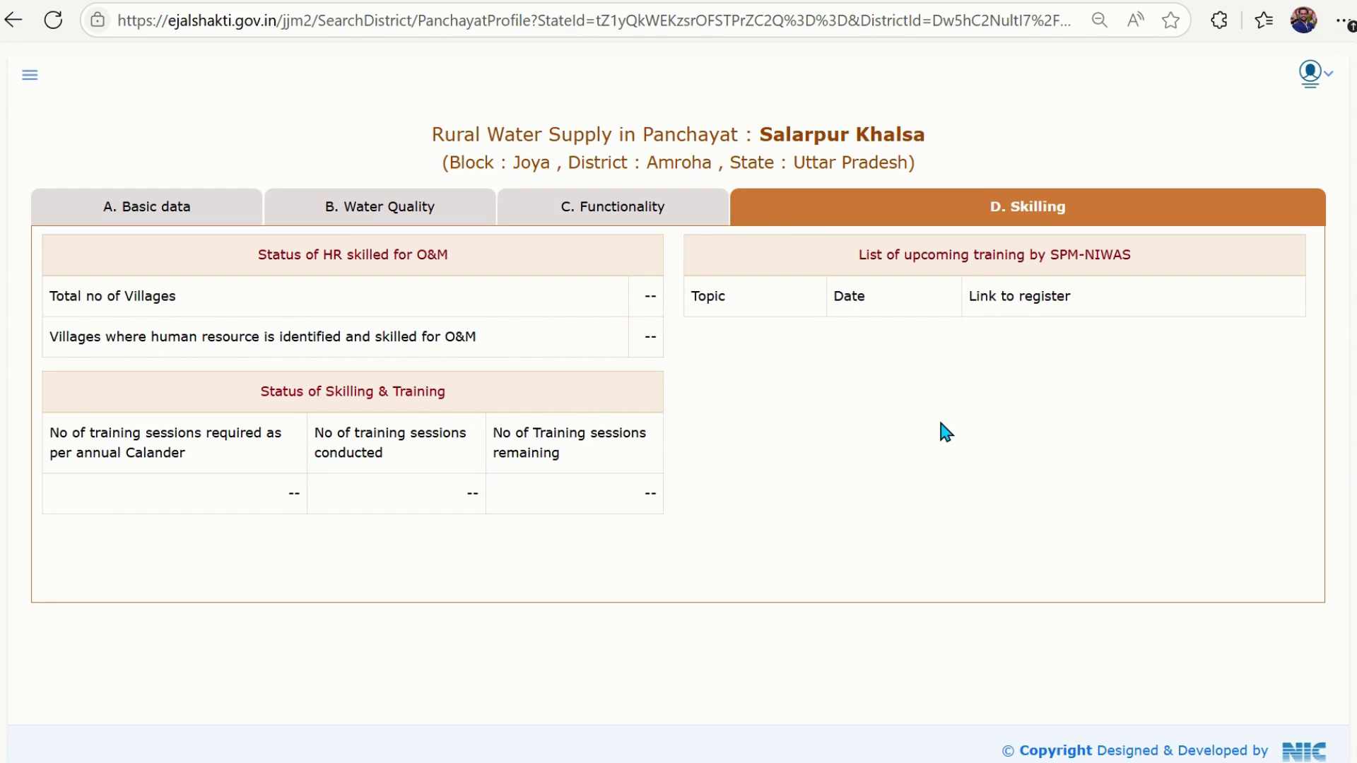
drag(427, 336, 375, 336)
click(469, 354)
drag(310, 261, 465, 256)
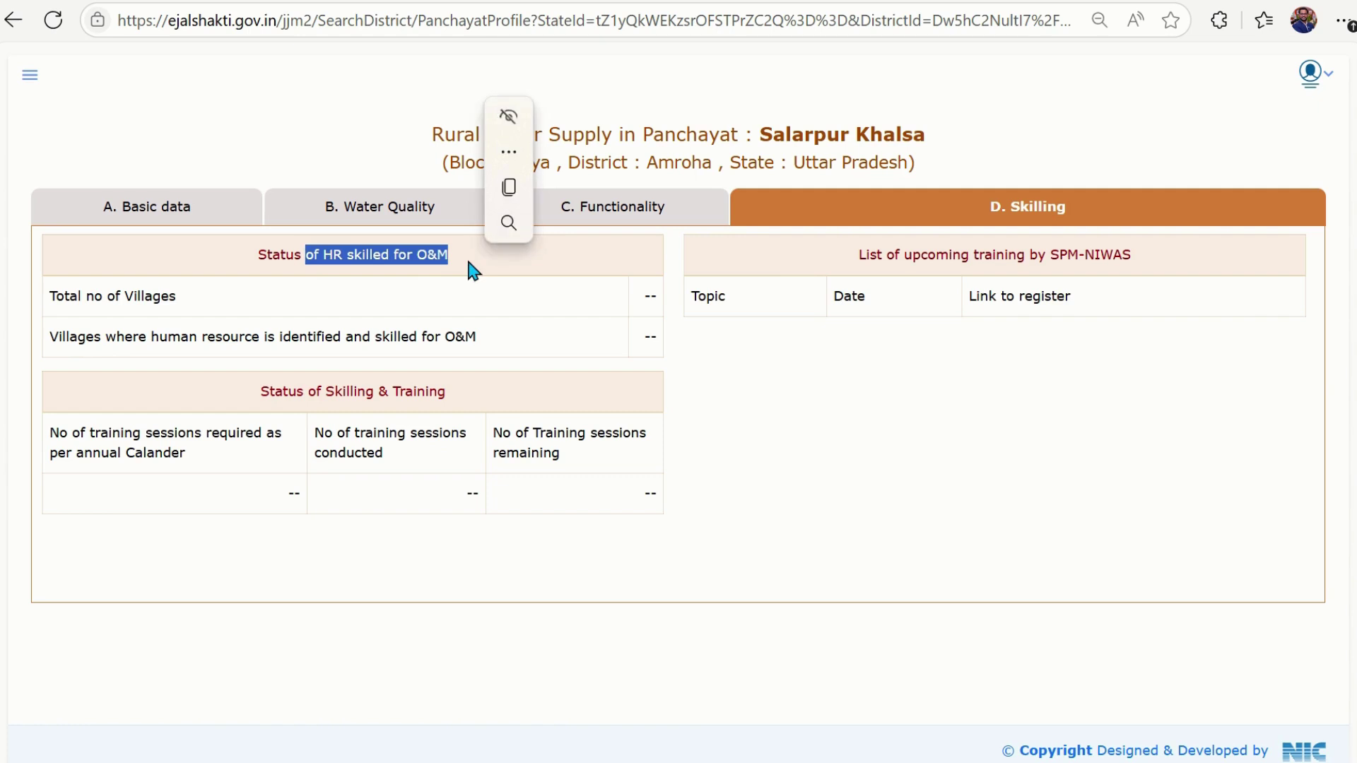
click(314, 311)
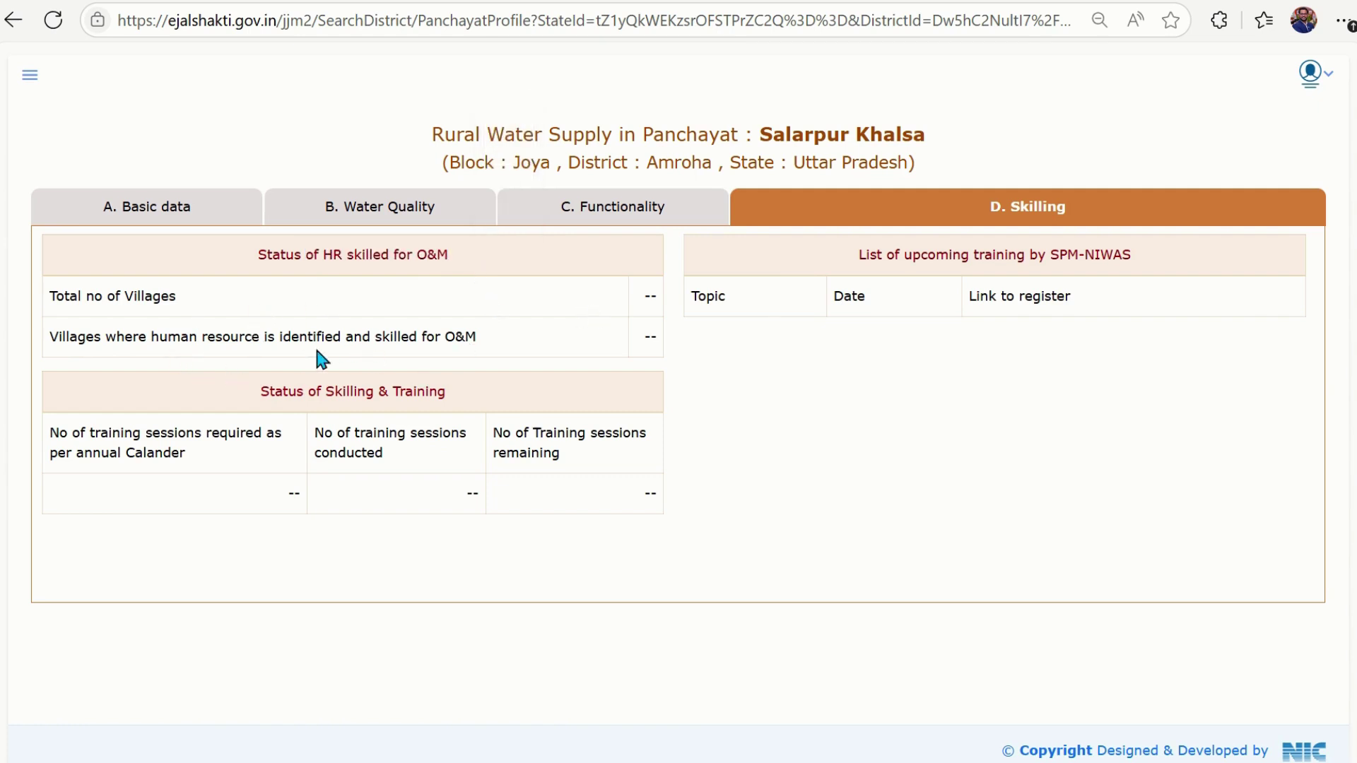
drag(152, 337, 354, 354)
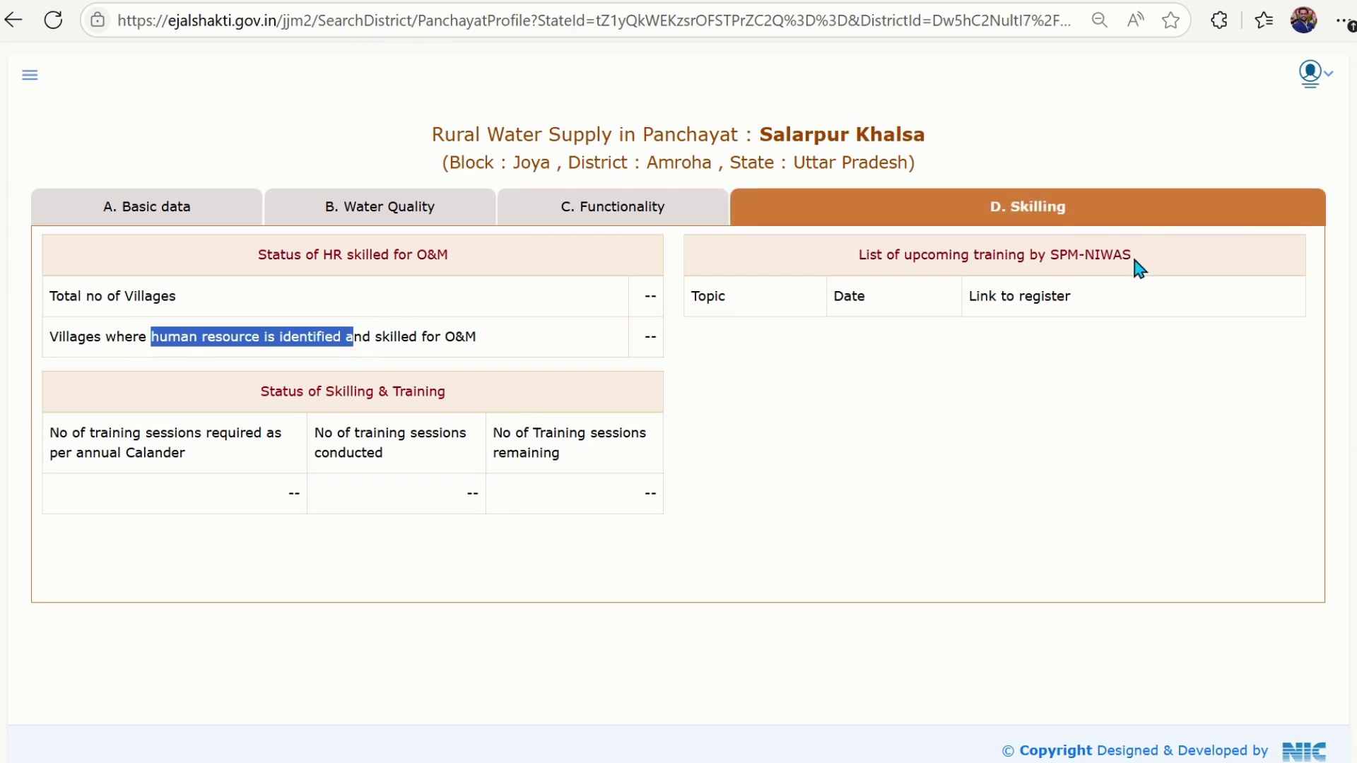
drag(1131, 253, 843, 280)
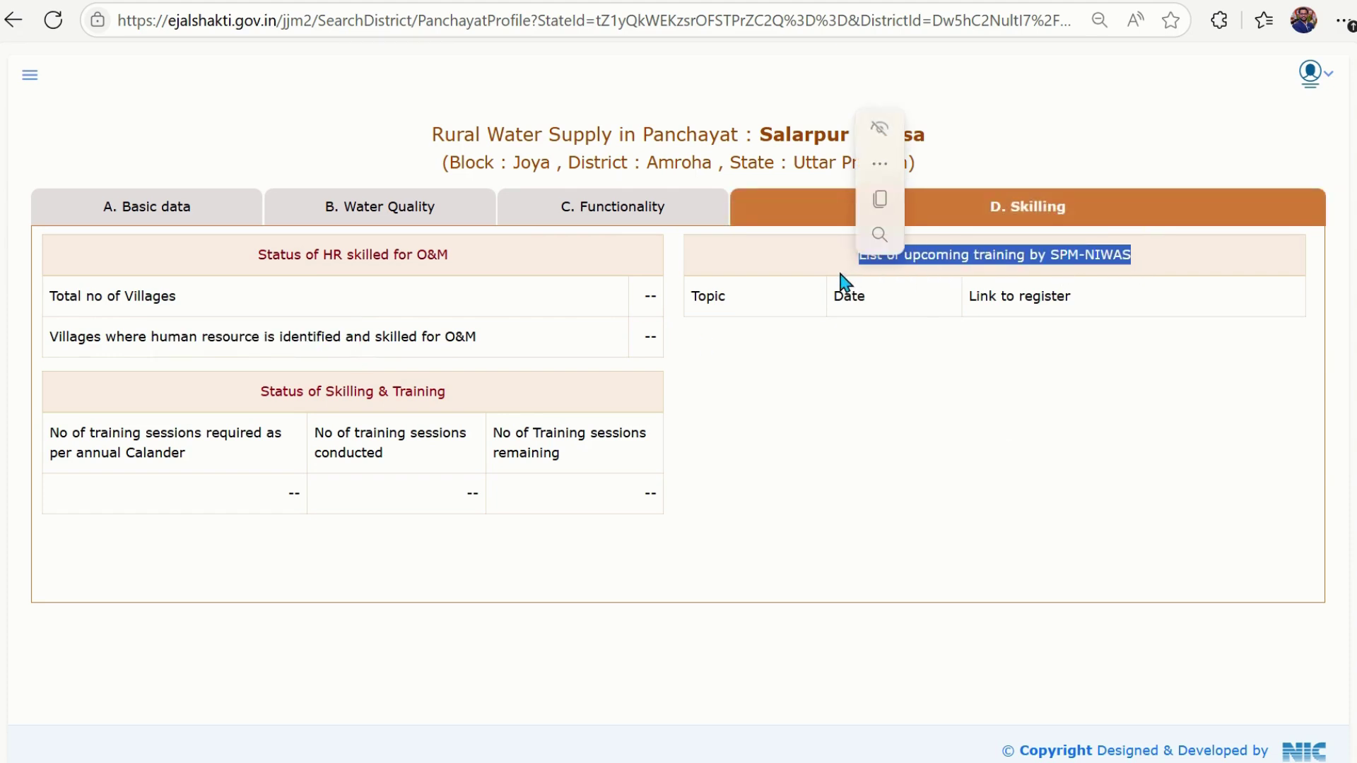
Examine the topic, date and registration link columns in the list of upcoming training by SPM-NIWAS.
click(730, 303)
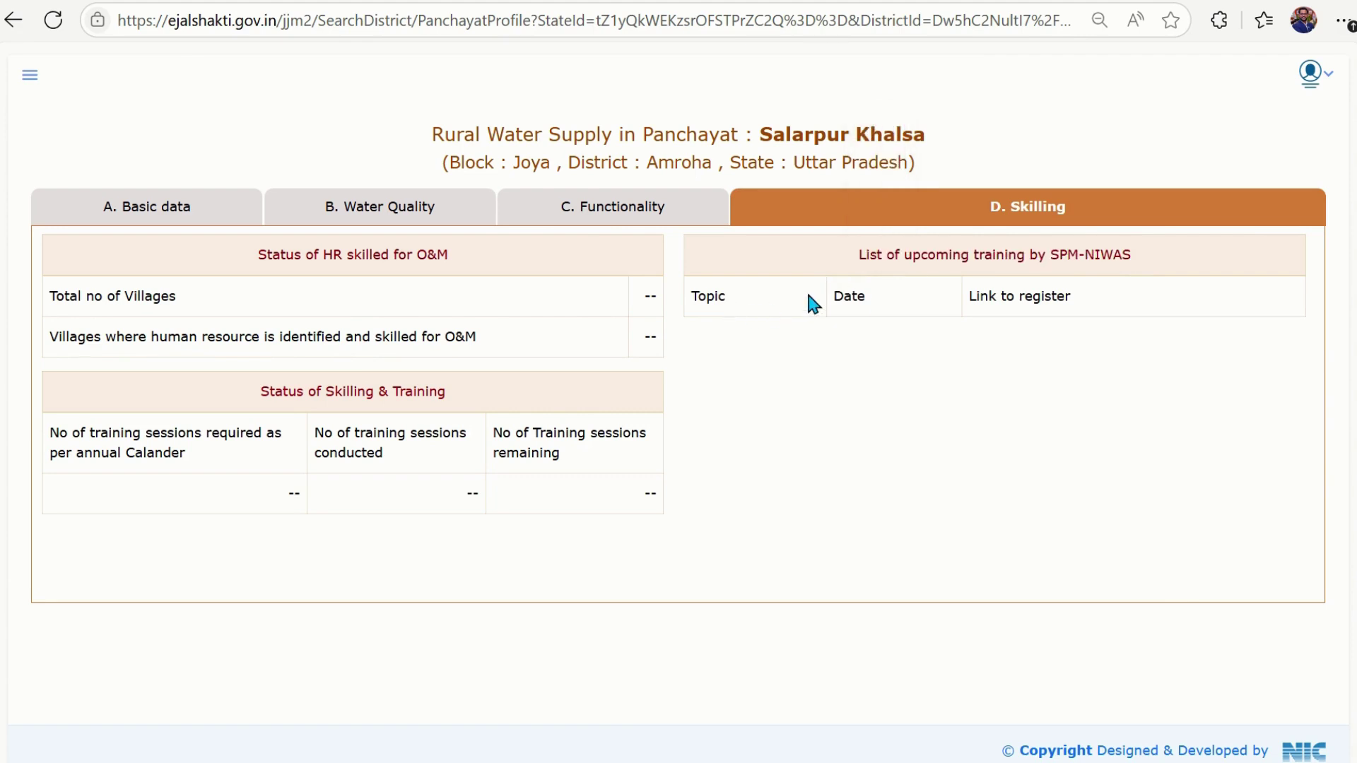
drag(865, 295, 820, 297)
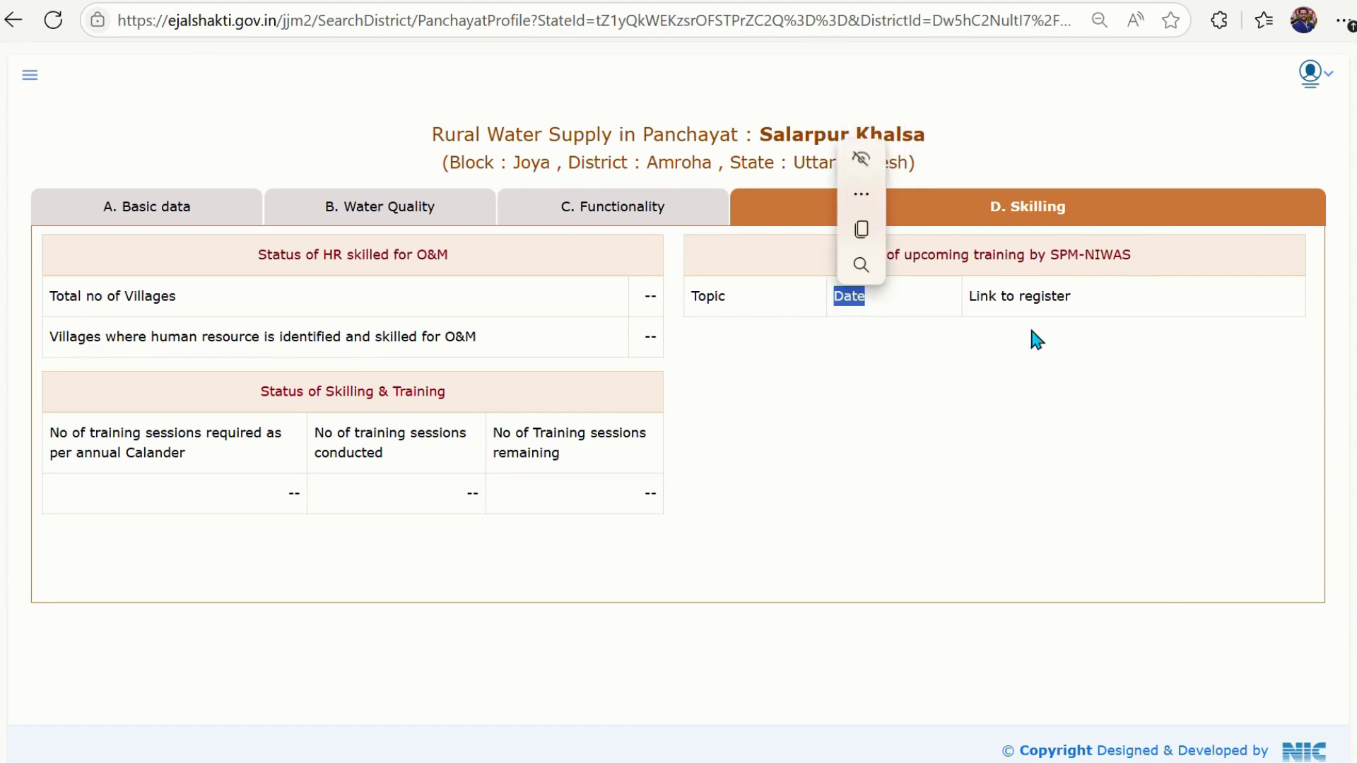
click(1048, 300)
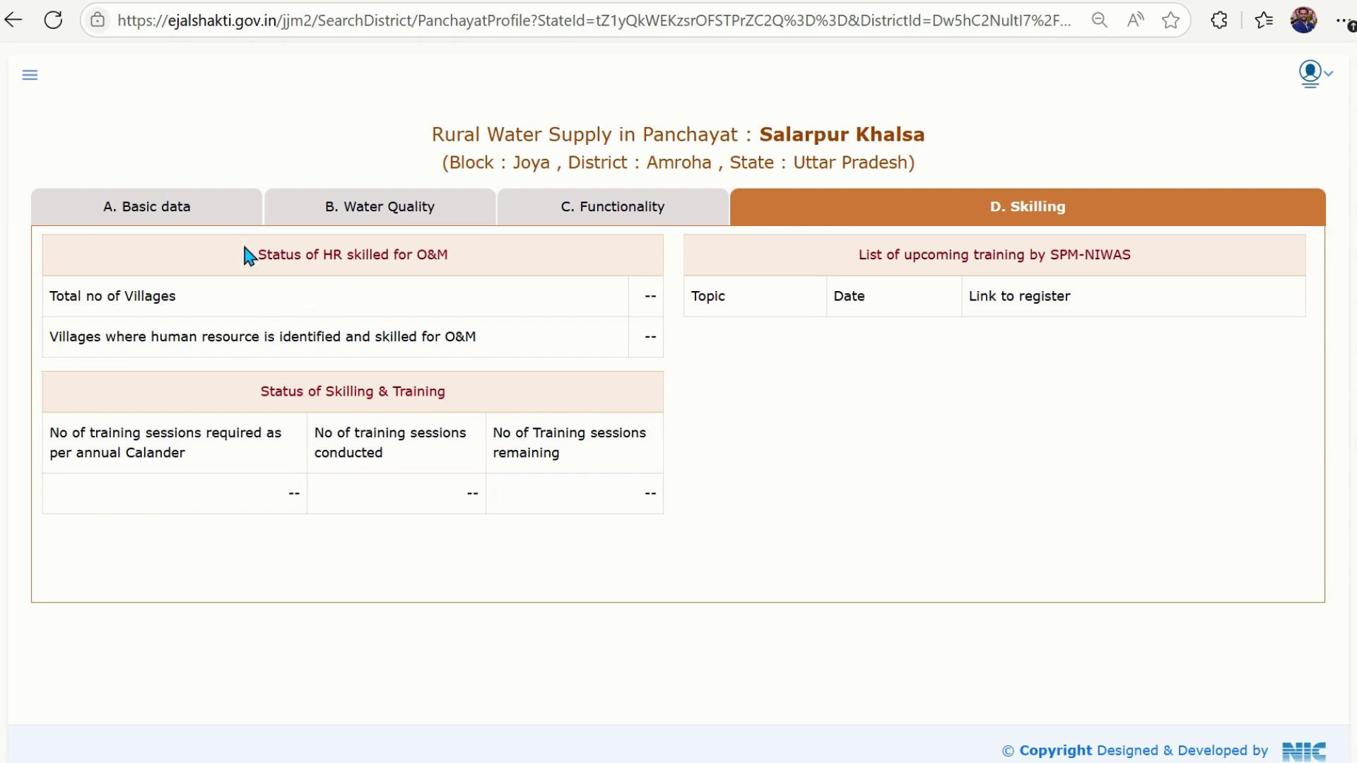
Go through the Basic data, Water Quality, Functionality and Skilling sections once more, ending back on Basic data.
click(211, 216)
click(762, 212)
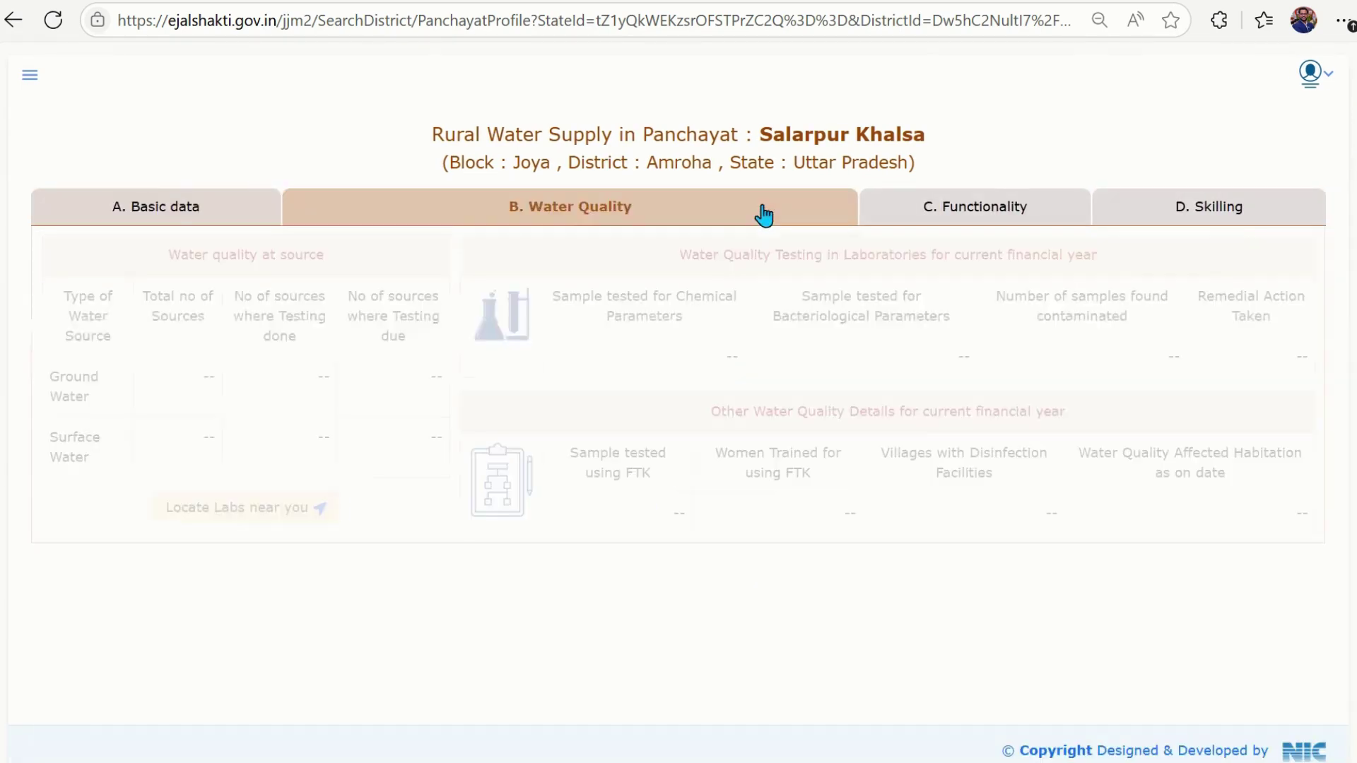
click(949, 207)
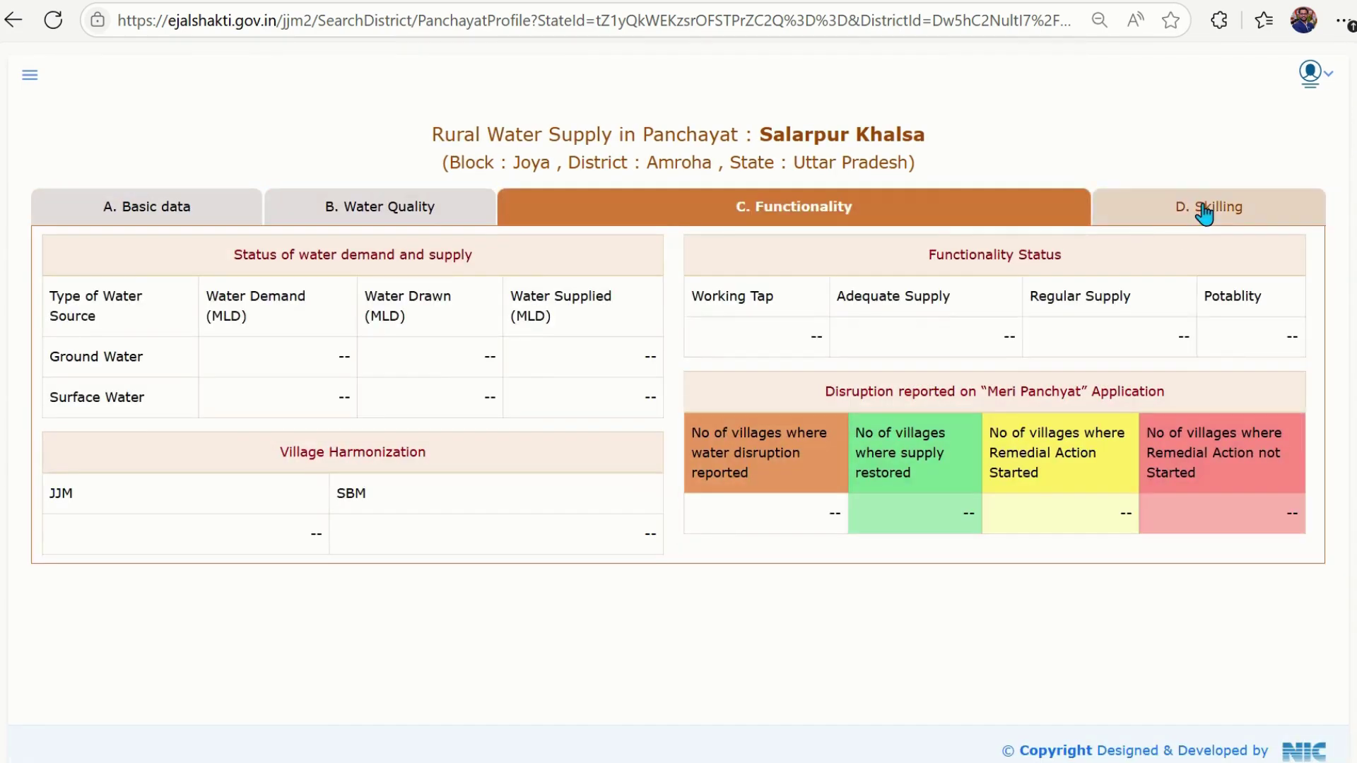
click(1203, 212)
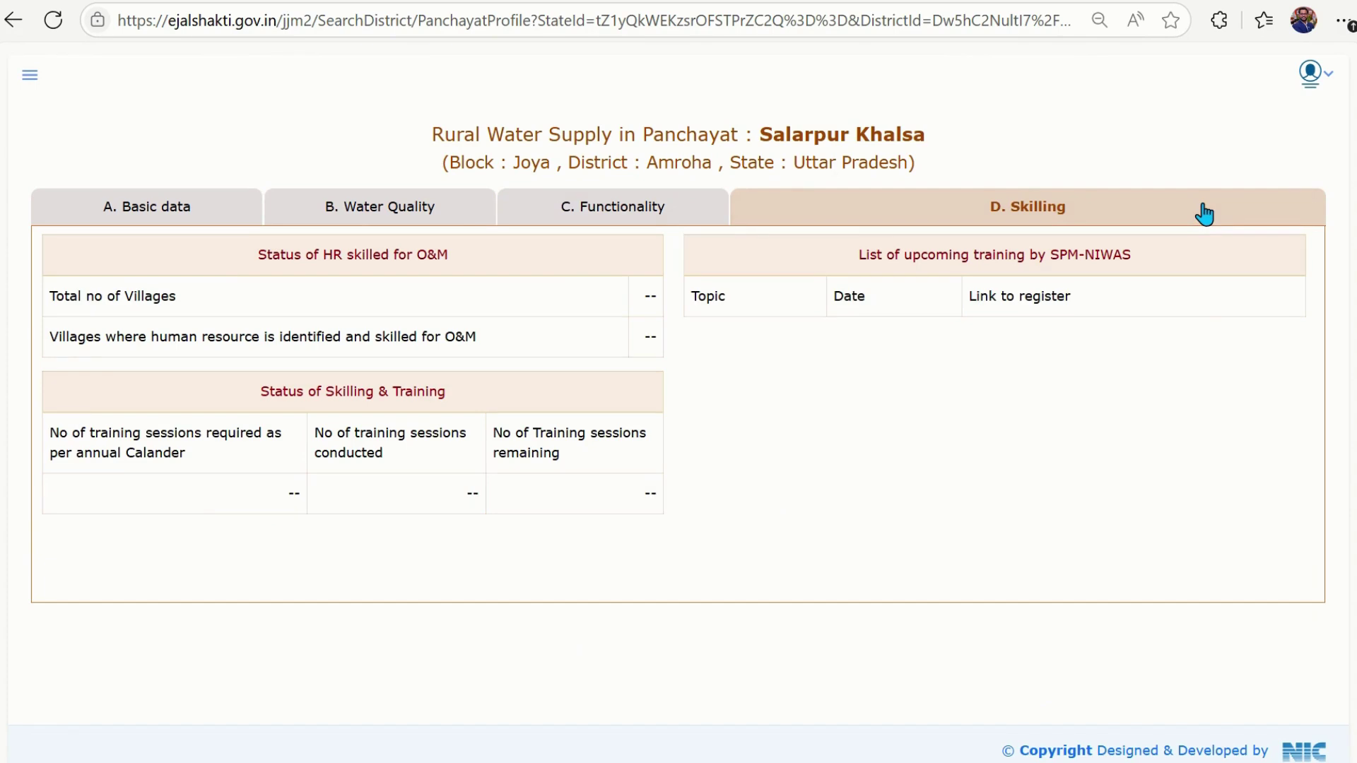
click(142, 205)
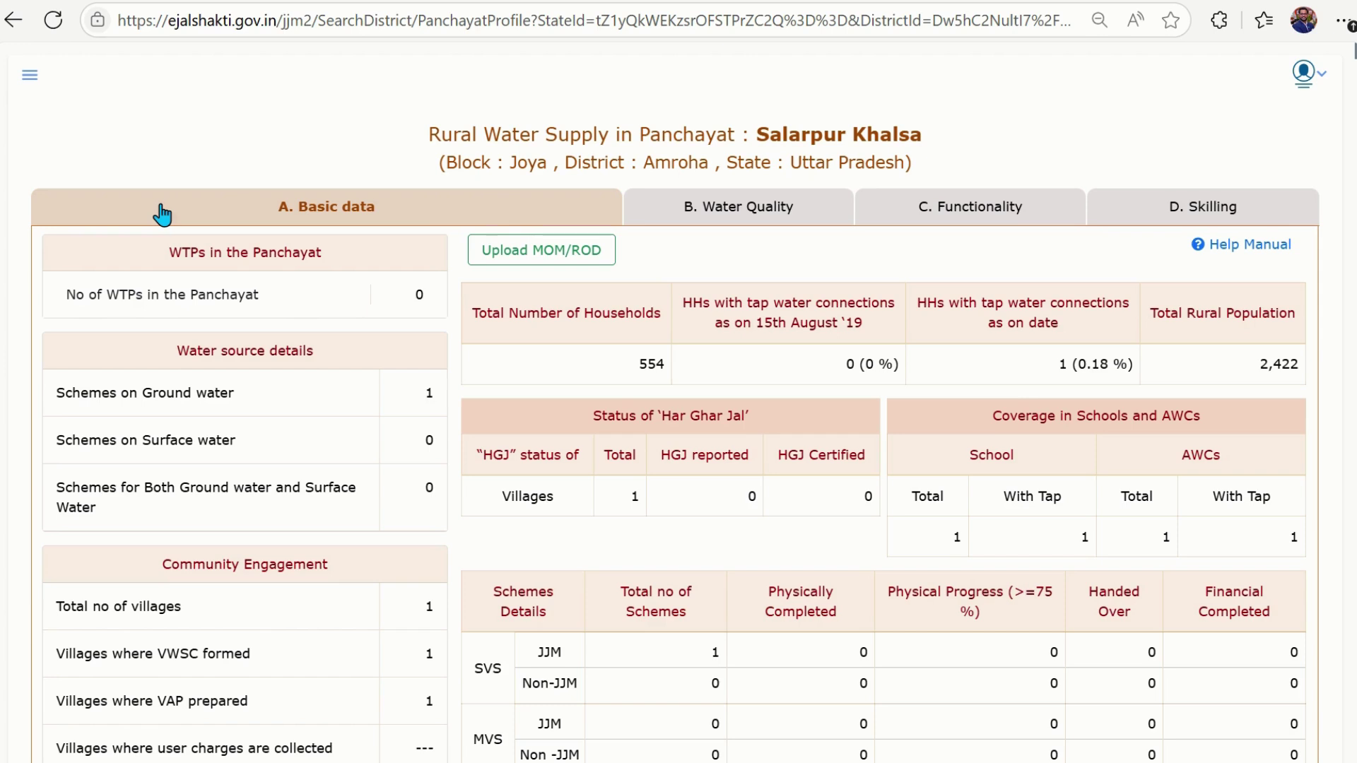
Return to the eGramSwaraj home page and open the JJM dashboard link for eGS panchayat users.
click(217, 1)
click(14, 19)
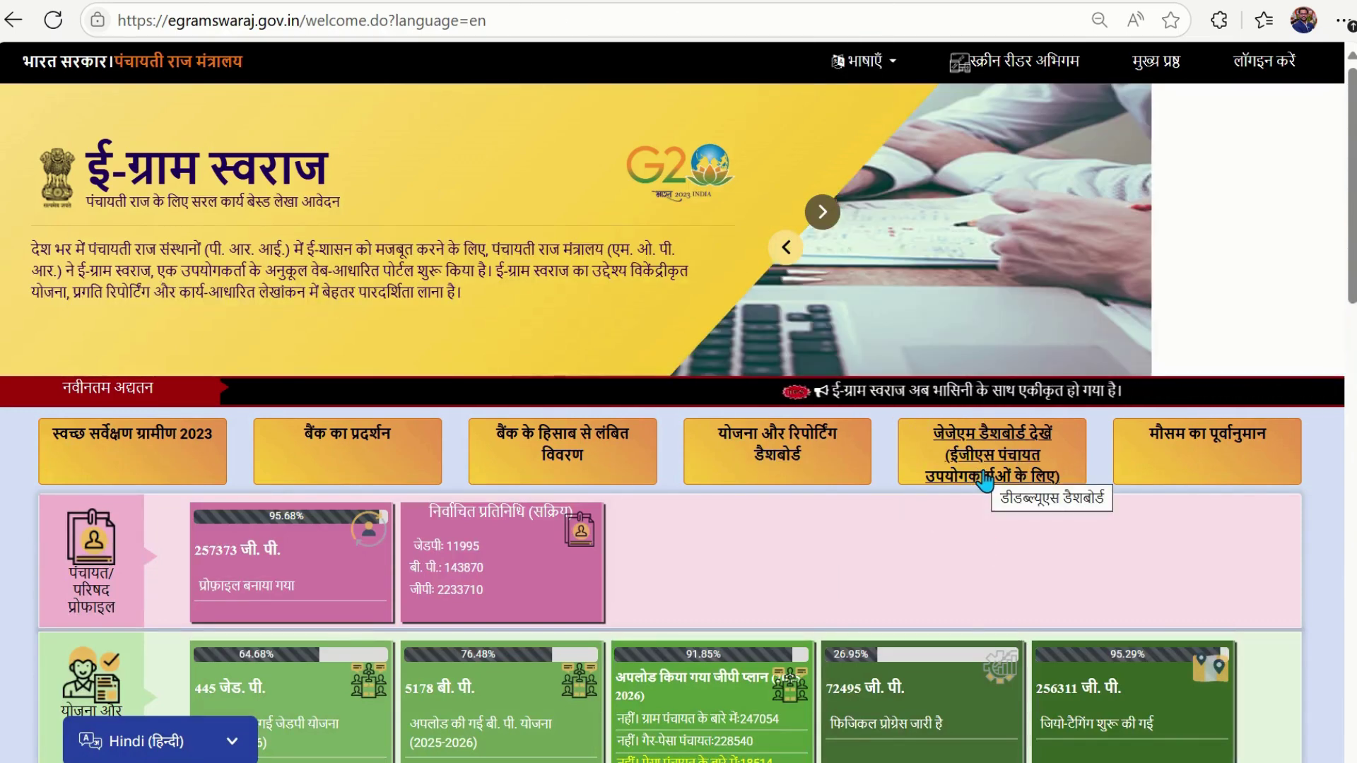
click(984, 481)
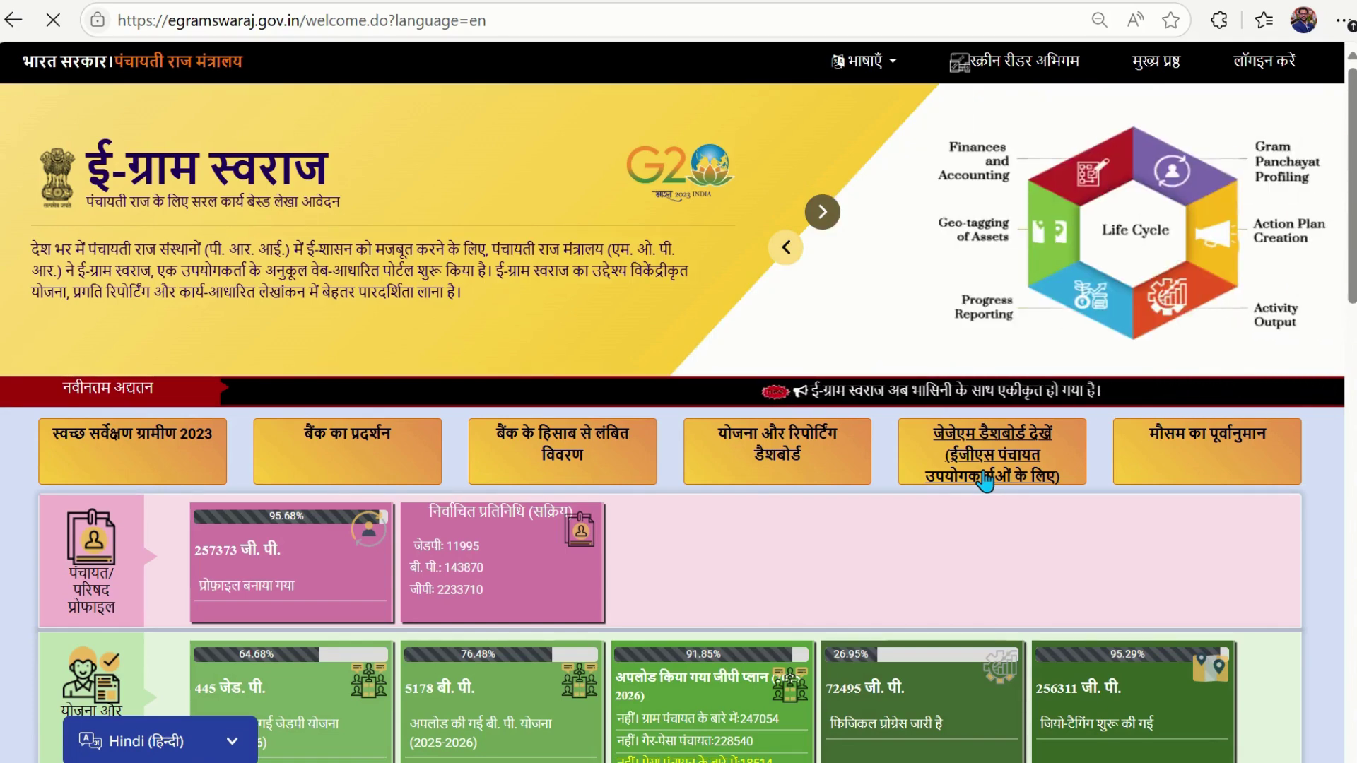
Go back to the Salarpur Khalsa panchayat profile and review its basic data down to the ODF Plus Villages table.
click(754, 0)
scroll(597, 411, down, 4)
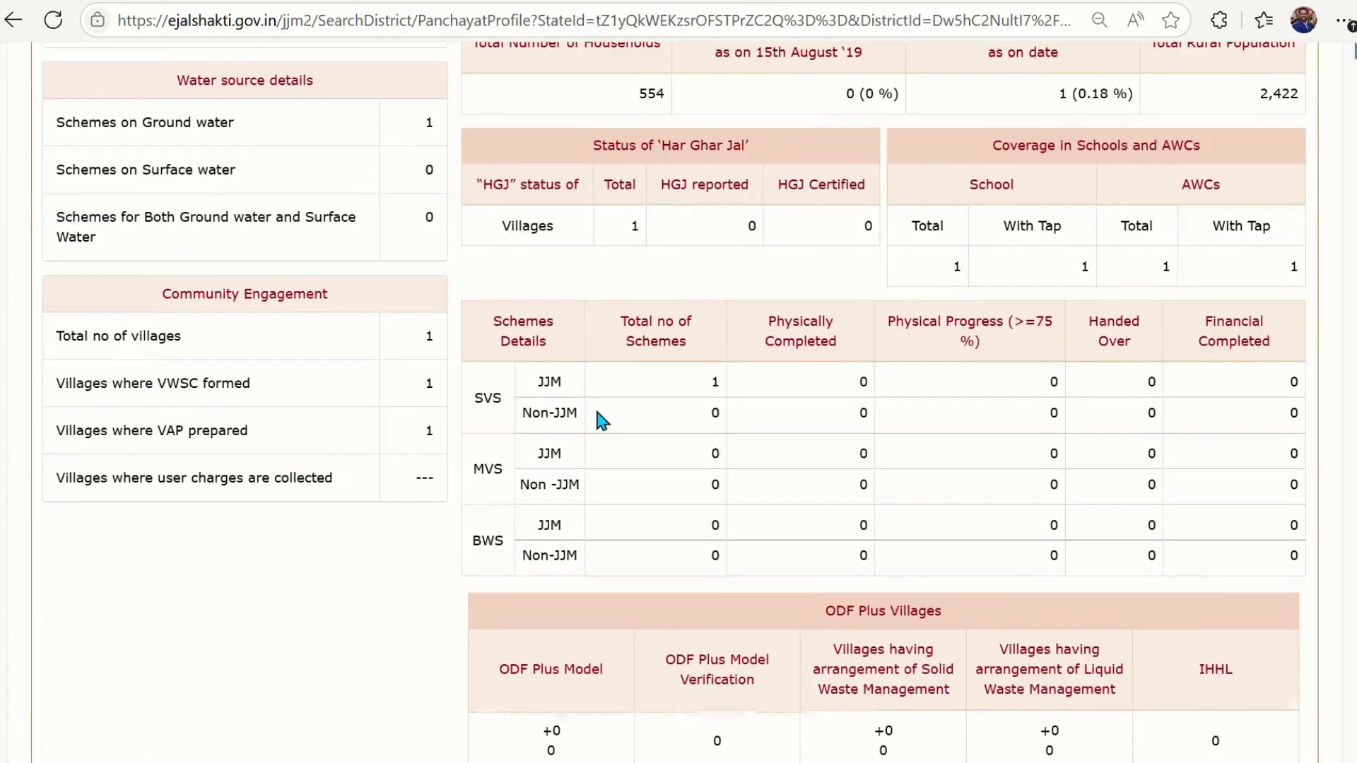
scroll(597, 410, up, 4)
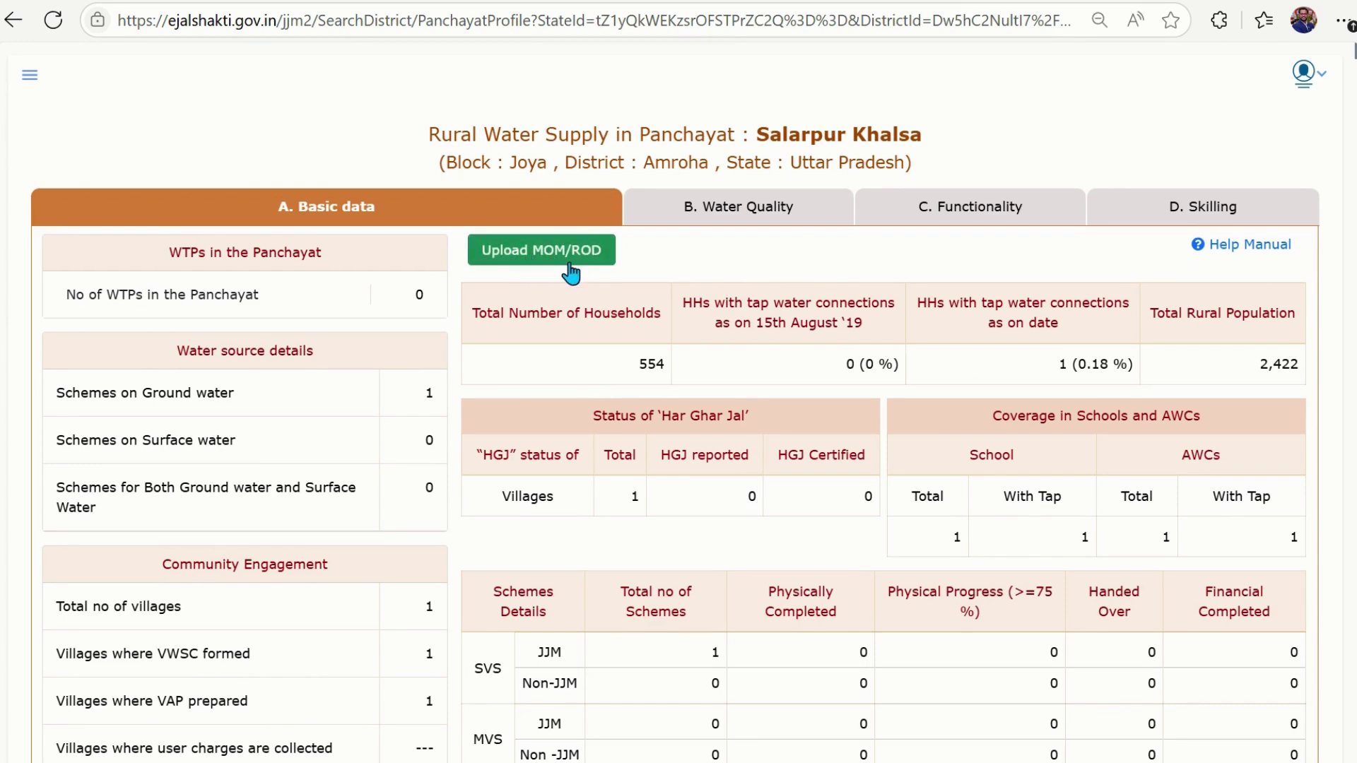
scroll(770, 450, down, 5)
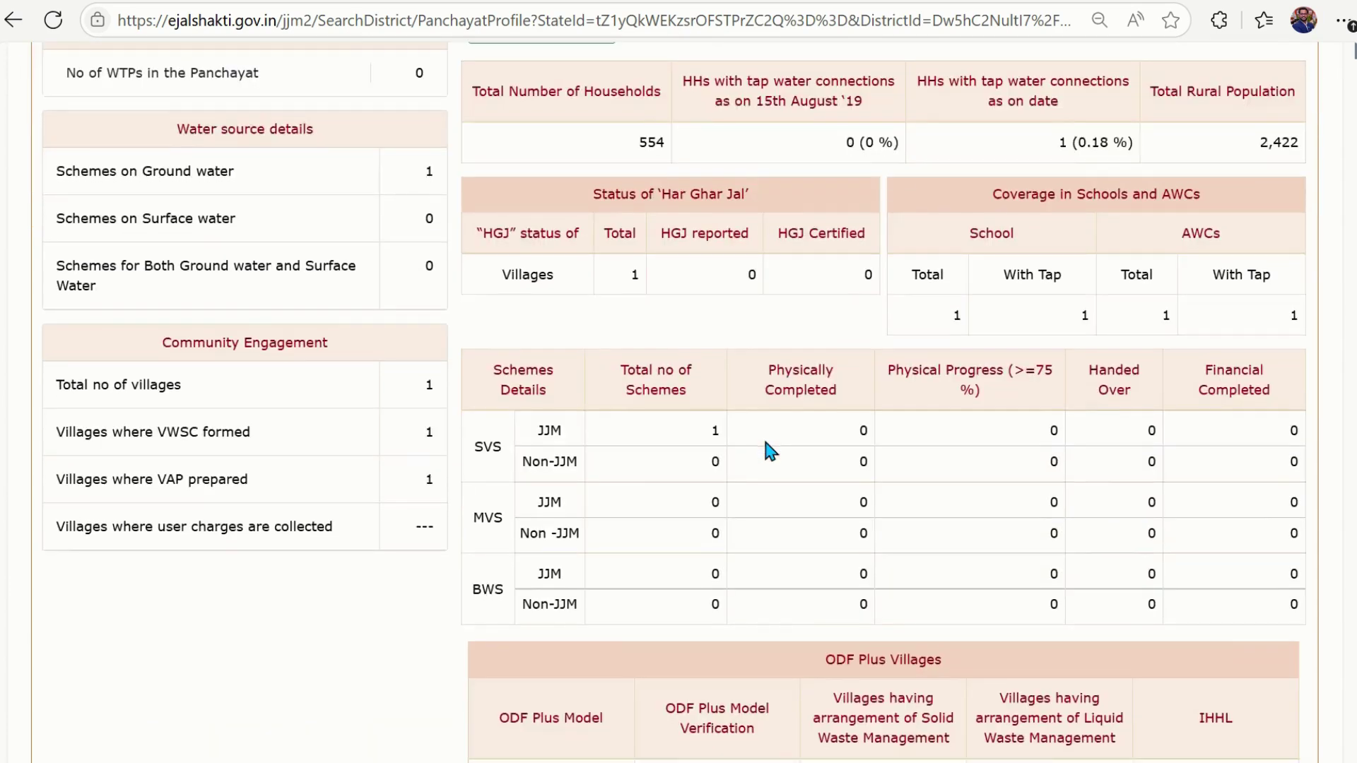
scroll(765, 442, up, 5)
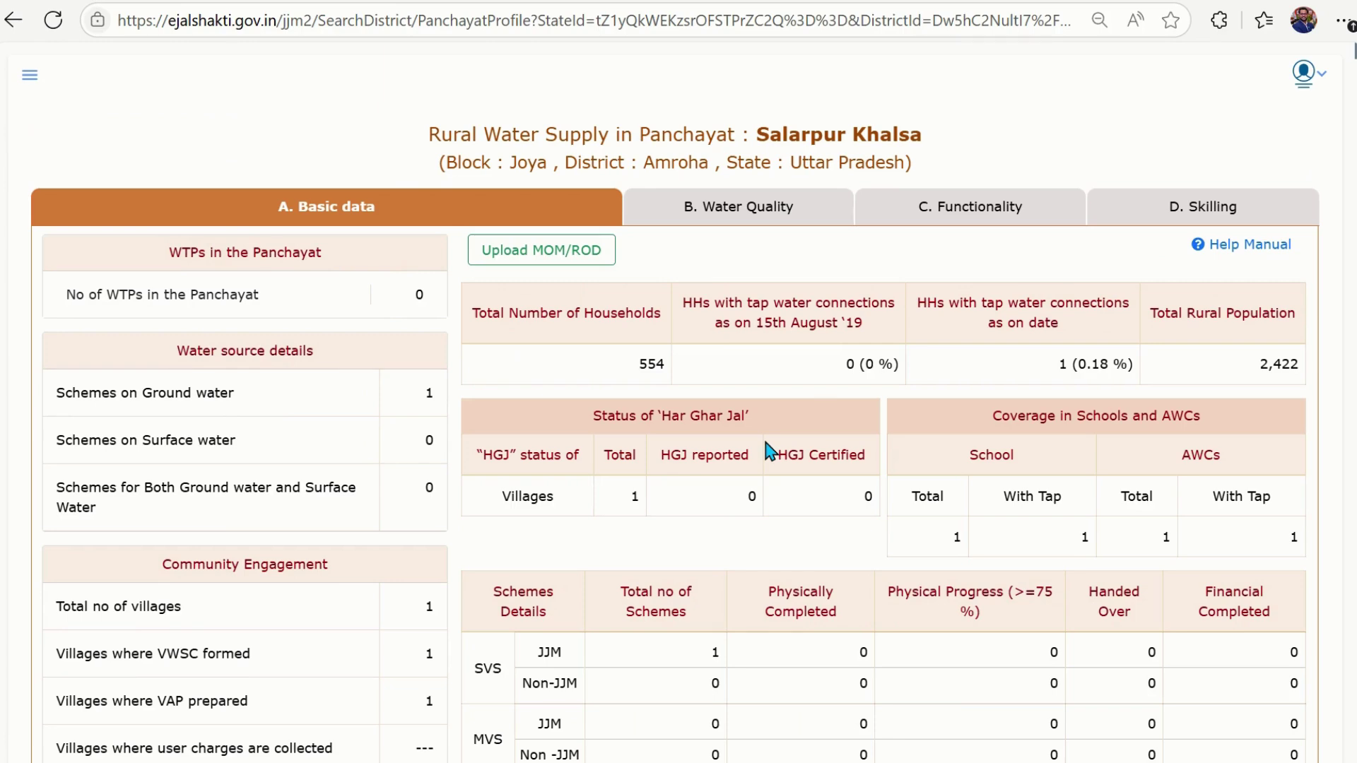
scroll(766, 443, down, 5)
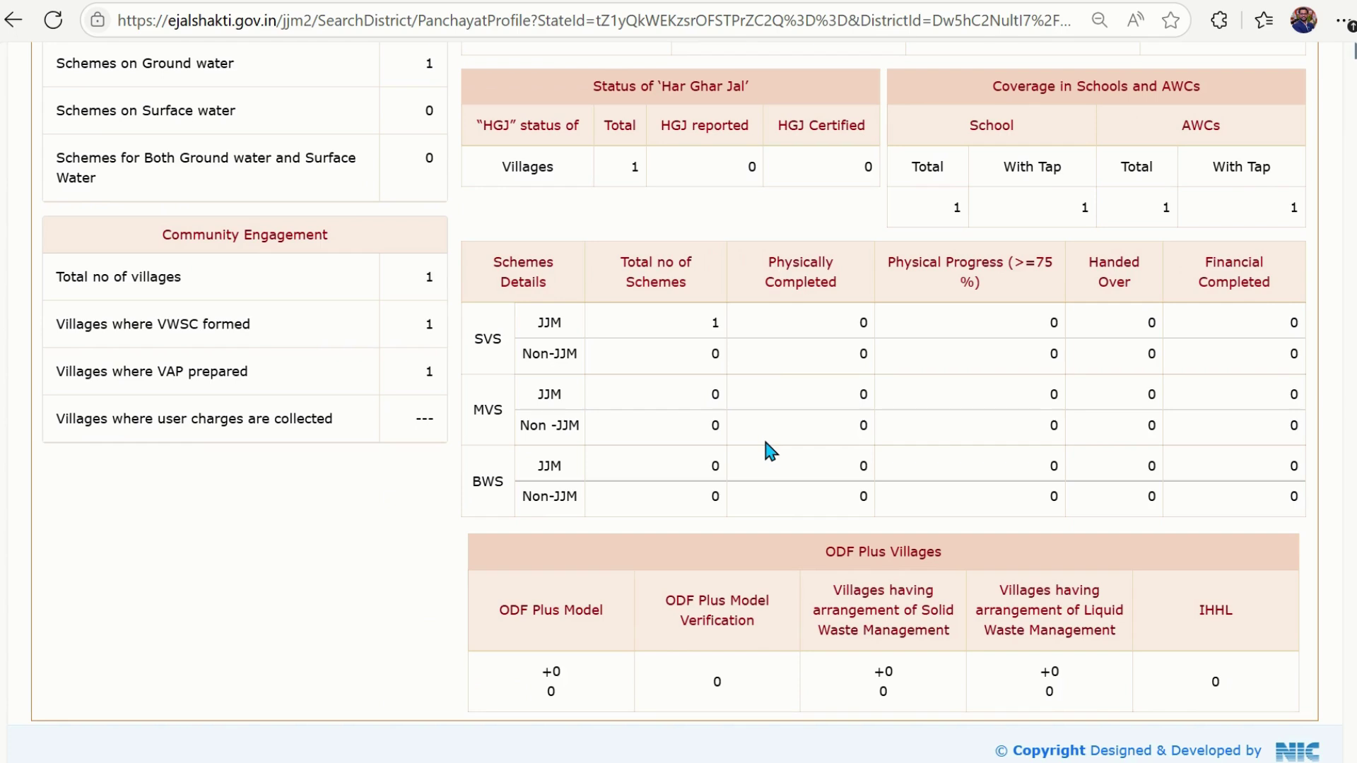
scroll(766, 443, up, 5)
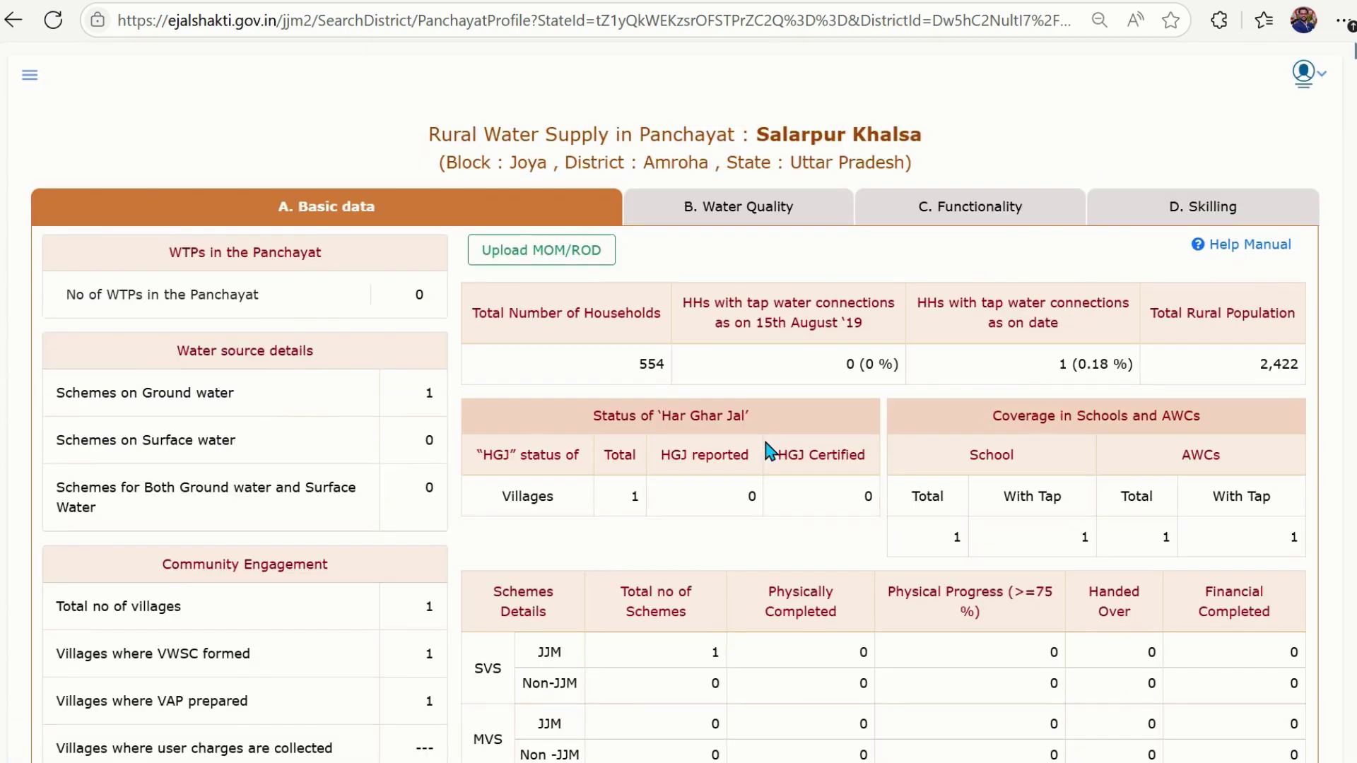
scroll(768, 450, down, 5)
scroll(768, 450, up, 5)
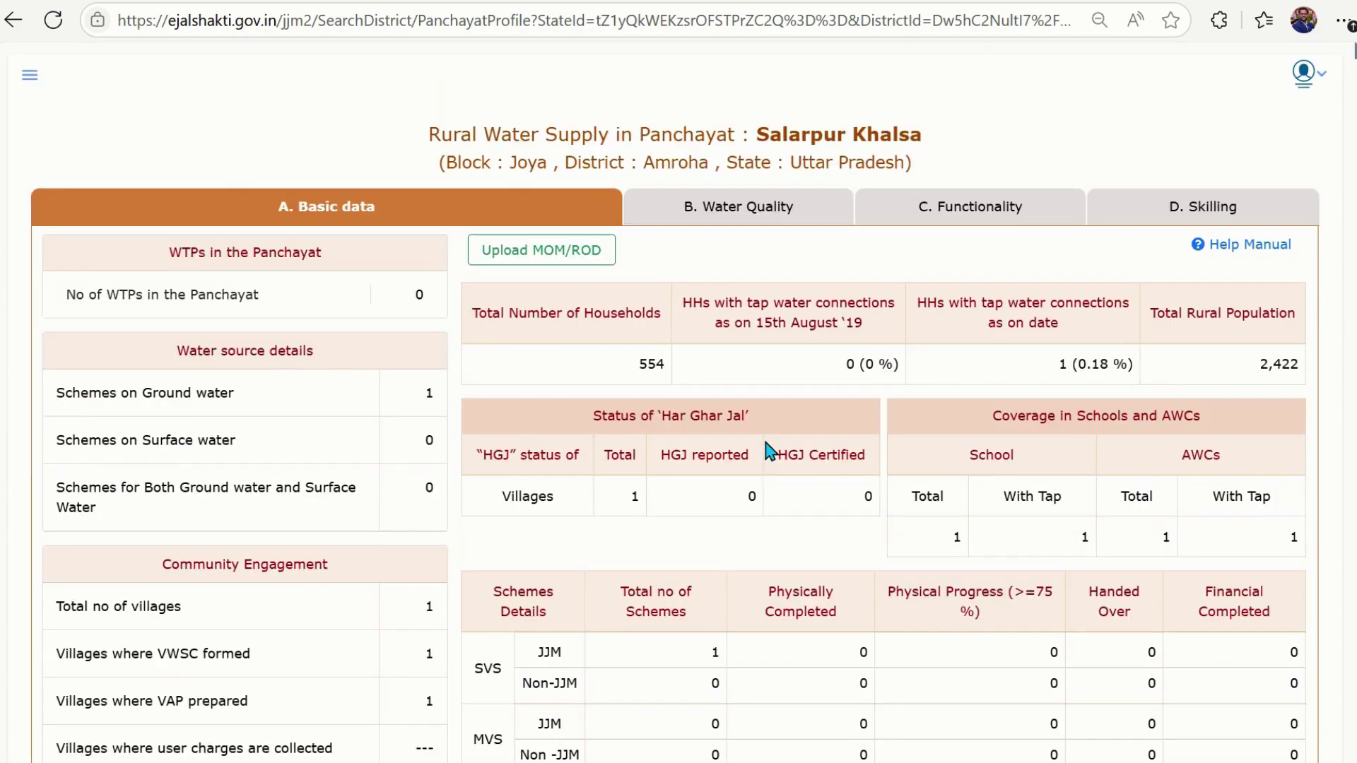